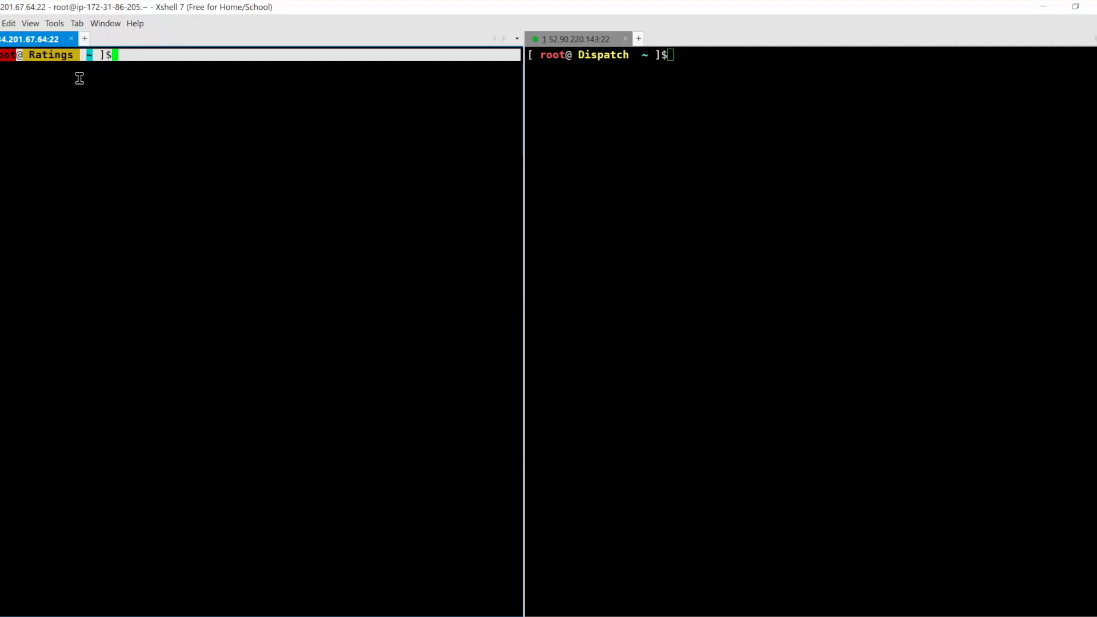
List the network interfaces on the Ratings server with ip a and highlight its eth0 private IP address.
double_click(38, 54)
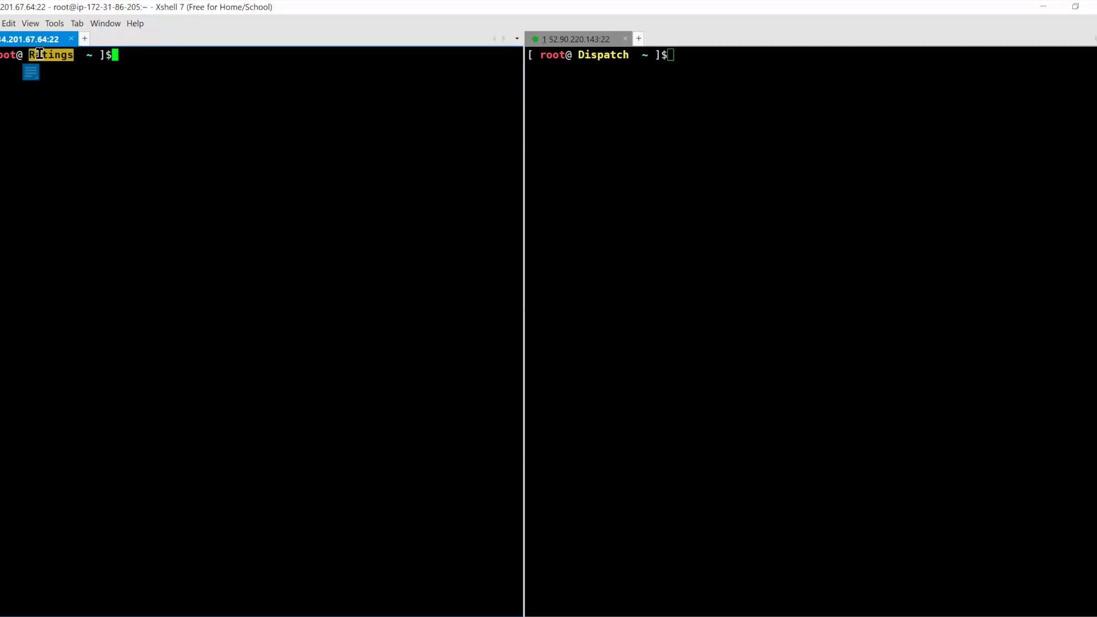
click(609, 63)
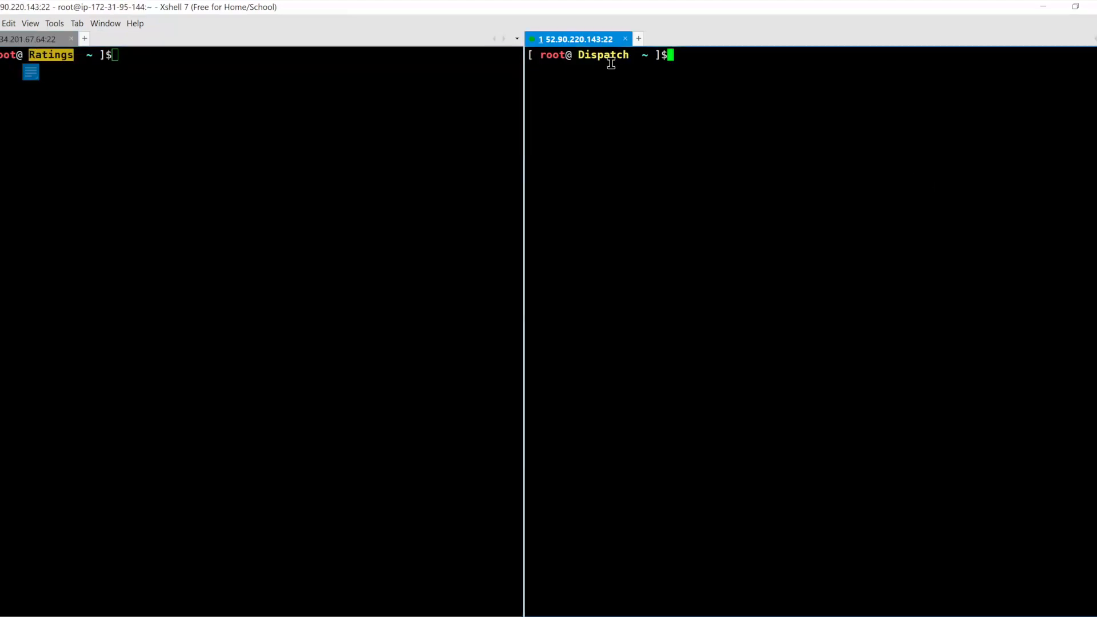
double_click(602, 56)
click(711, 83)
click(281, 225)
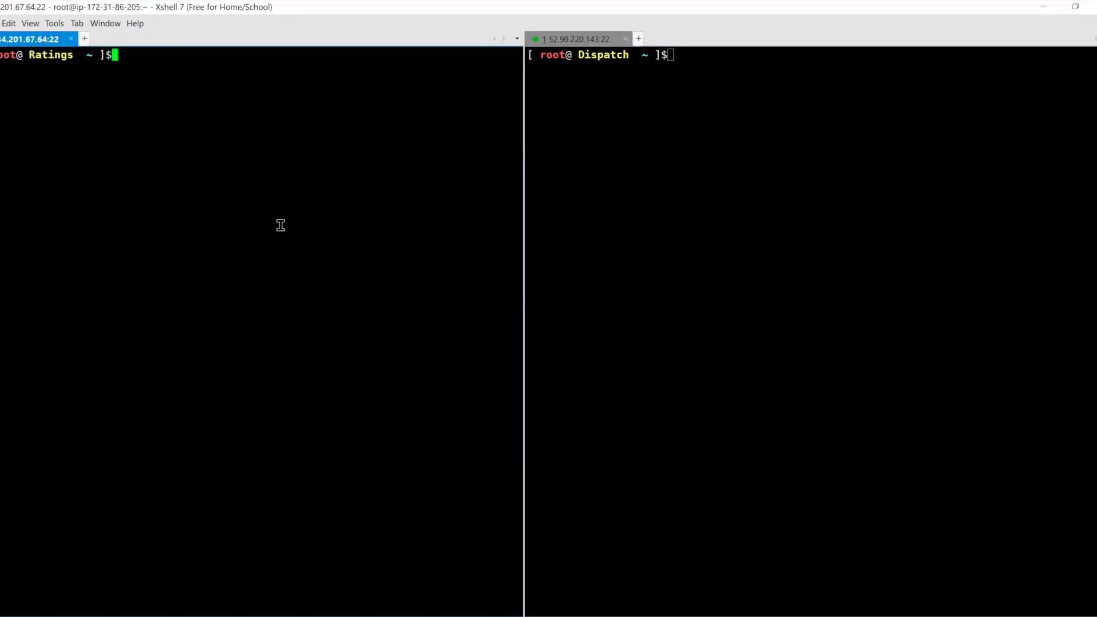
text(ip a)
key(Return)
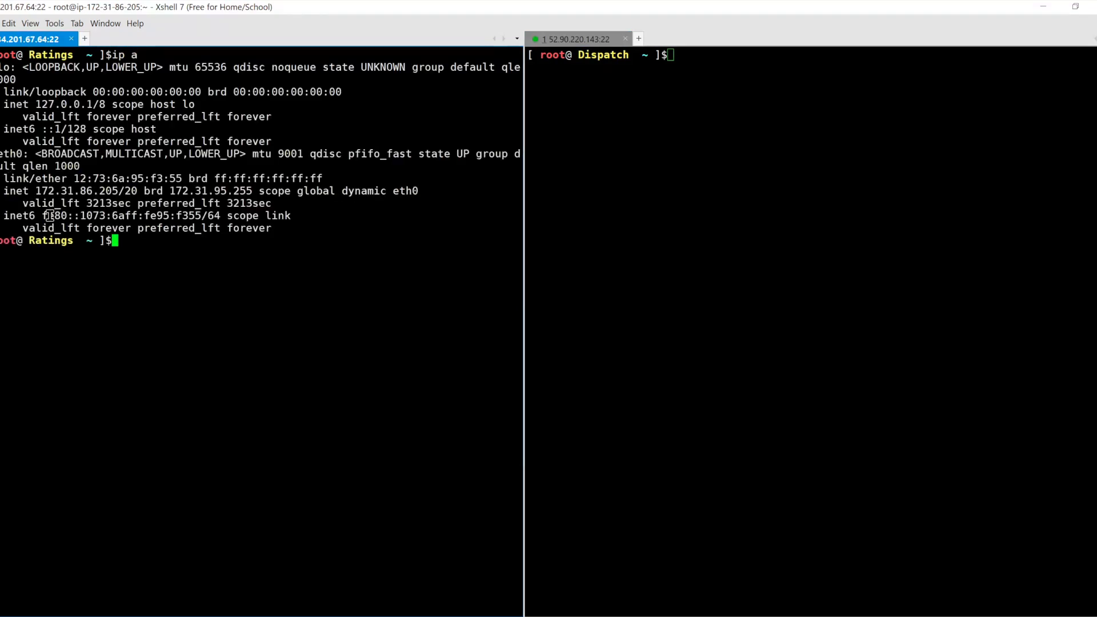
drag(36, 191, 113, 193)
List the network interfaces on the Dispatch server with ip a.
click(758, 283)
text(exit)
key(BackSpace)
key(BackSpace)
key(BackSpace)
key(BackSpace)
text(ip a)
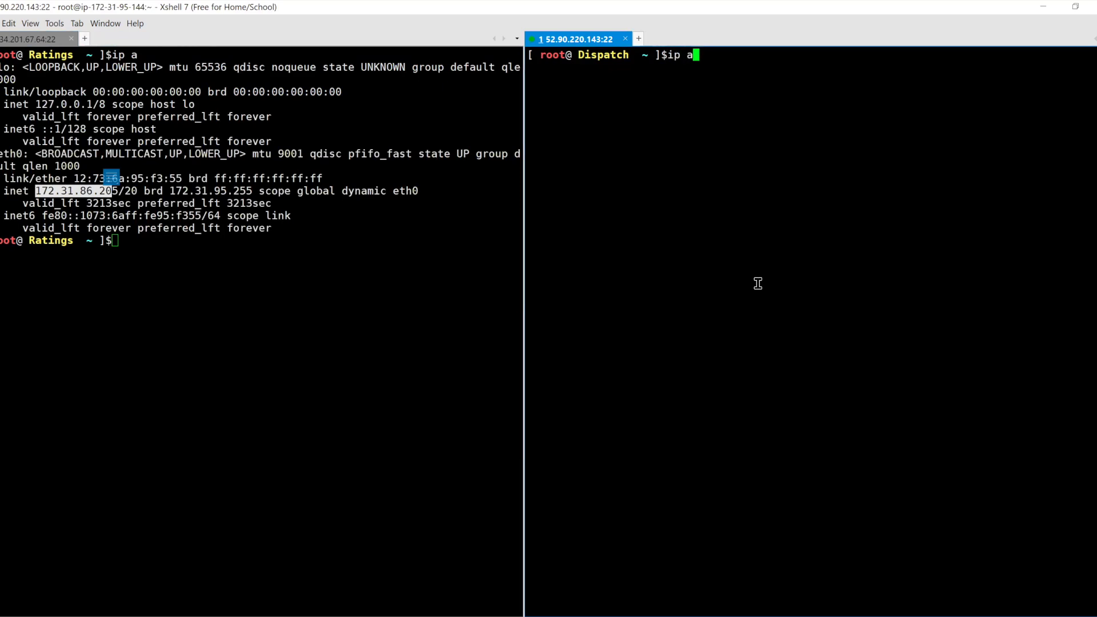
key(Return)
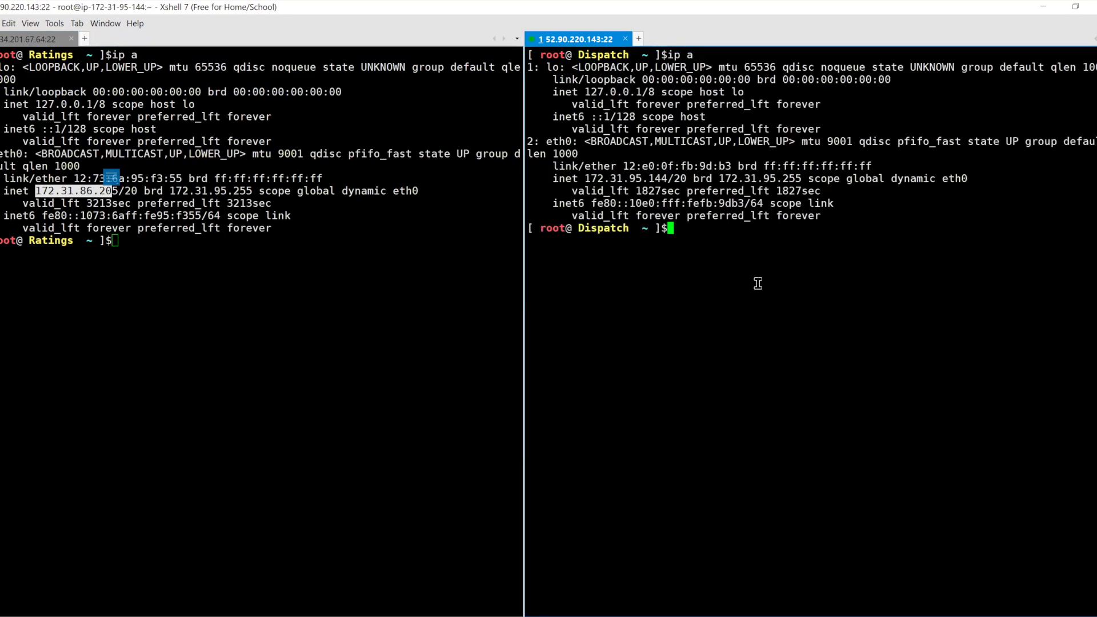
Clear the terminal screens of both the Dispatch and Ratings servers.
key(ctrl+l)
click(199, 215)
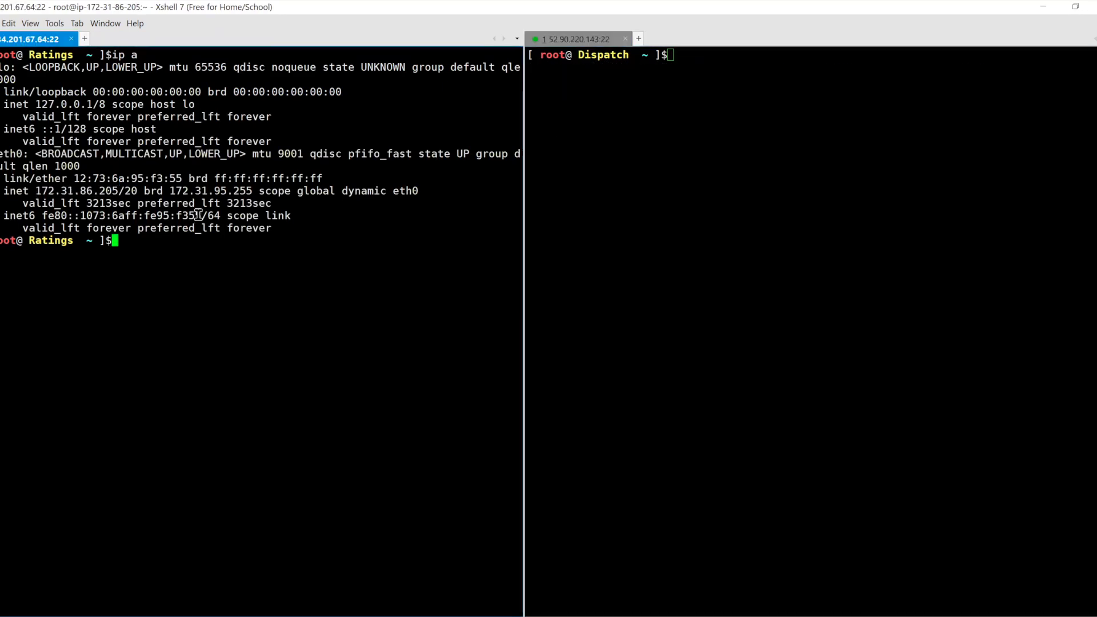
key(ctrl+l)
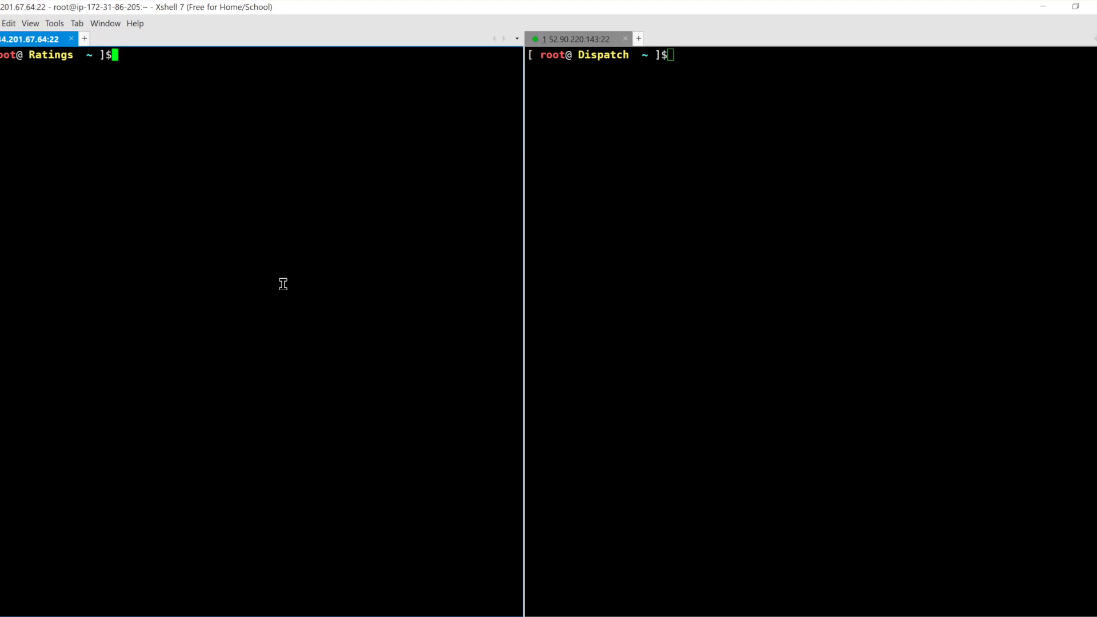
mouse_move(137, 108)
mouse_down()
mouse_move(313, 214)
mouse_move(210, 106)
mouse_move(122, 111)
mouse_up()
mouse_move(798, 103)
mouse_down()
mouse_move(796, 204)
mouse_move(1024, 204)
mouse_move(959, 106)
mouse_move(790, 105)
mouse_up()
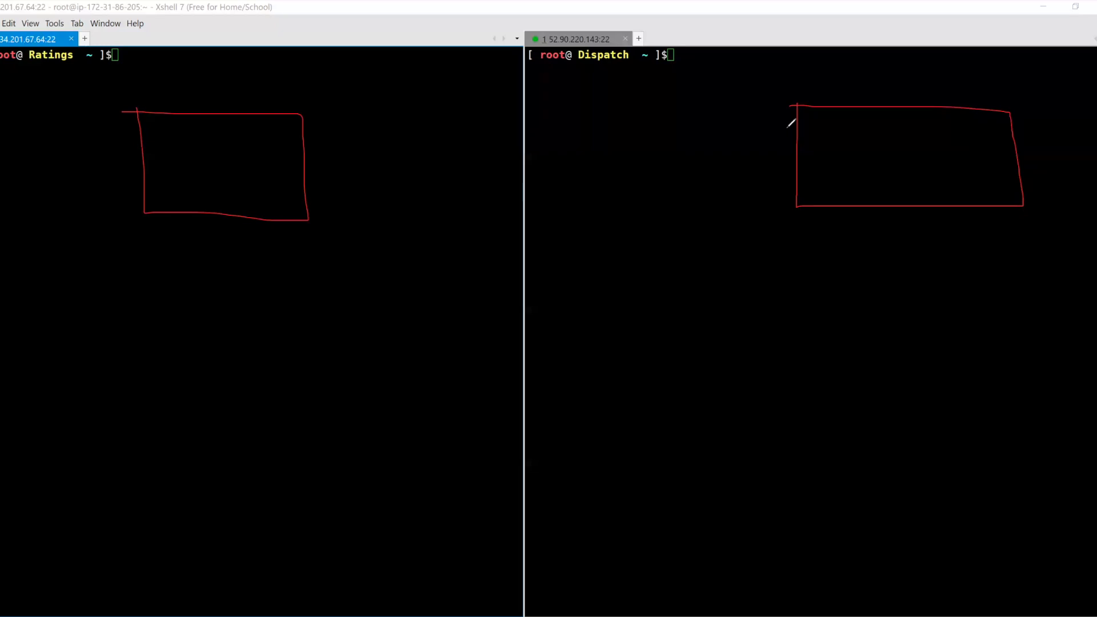
key(Escape)
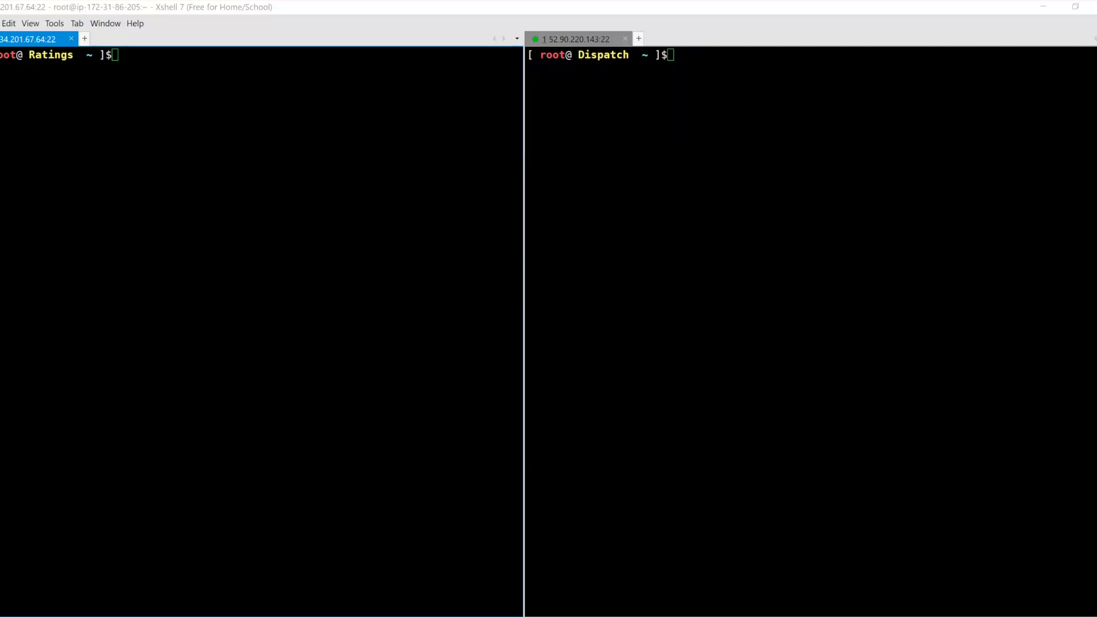
Switch to the AWS console in the browser, search for EFS and open the Elastic File System service.
key(alt+Tab)
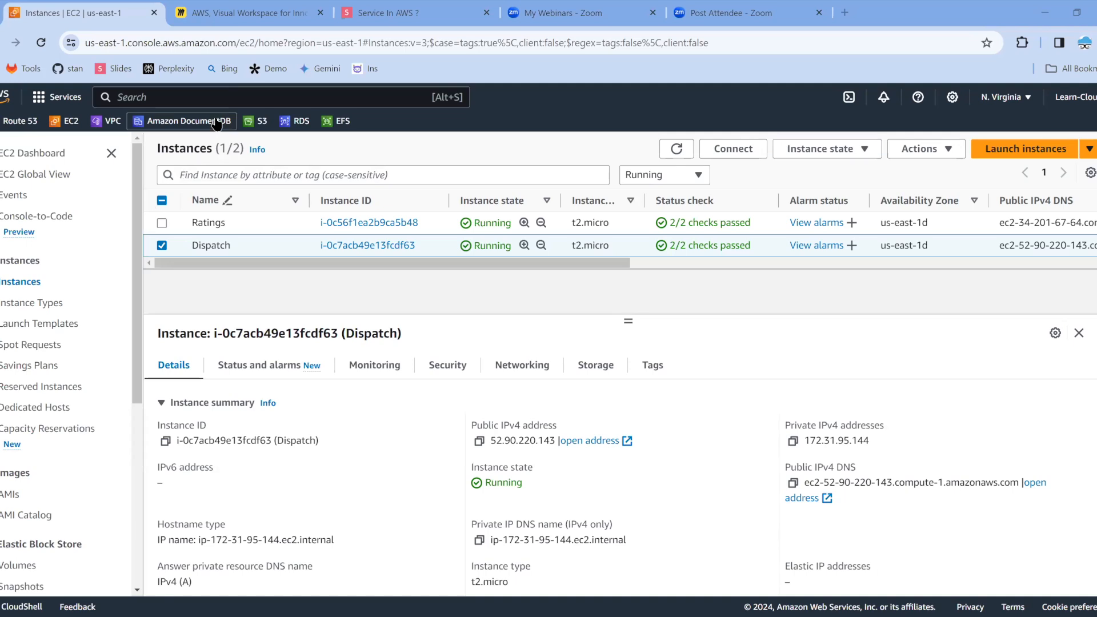
click(225, 97)
text(ELS)
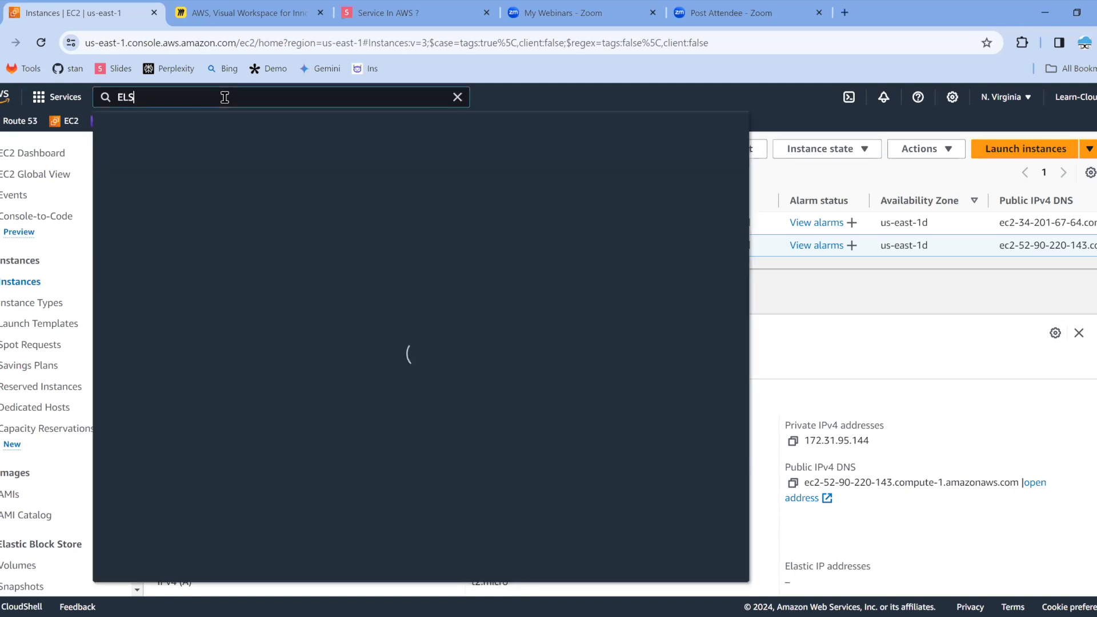
key(BackSpace)
key(BackSpace)
text(FS)
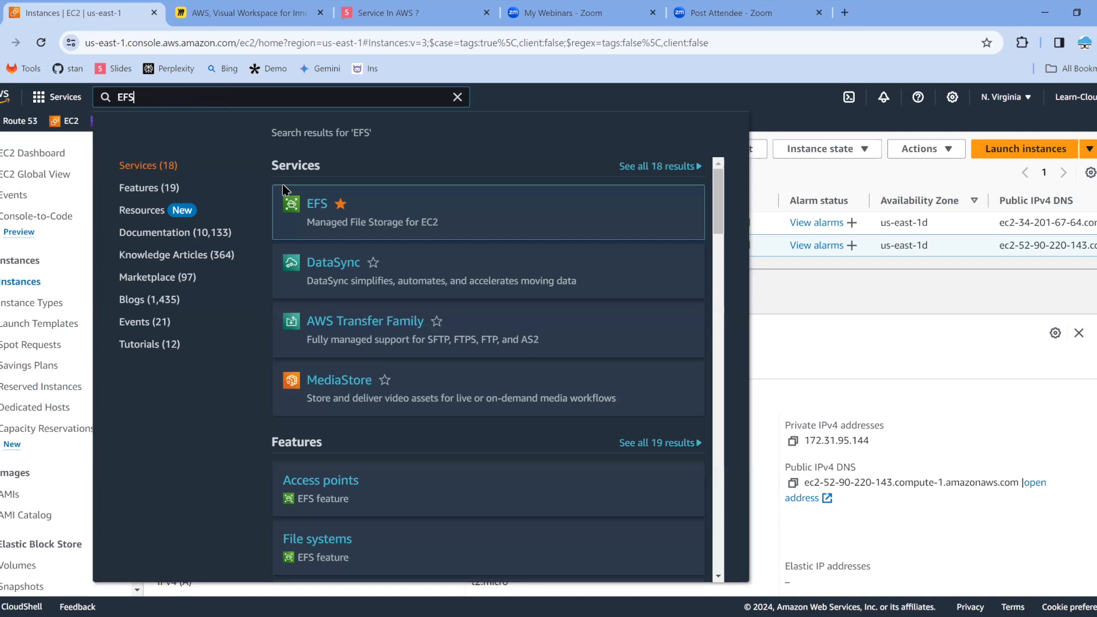
triple_click(422, 224)
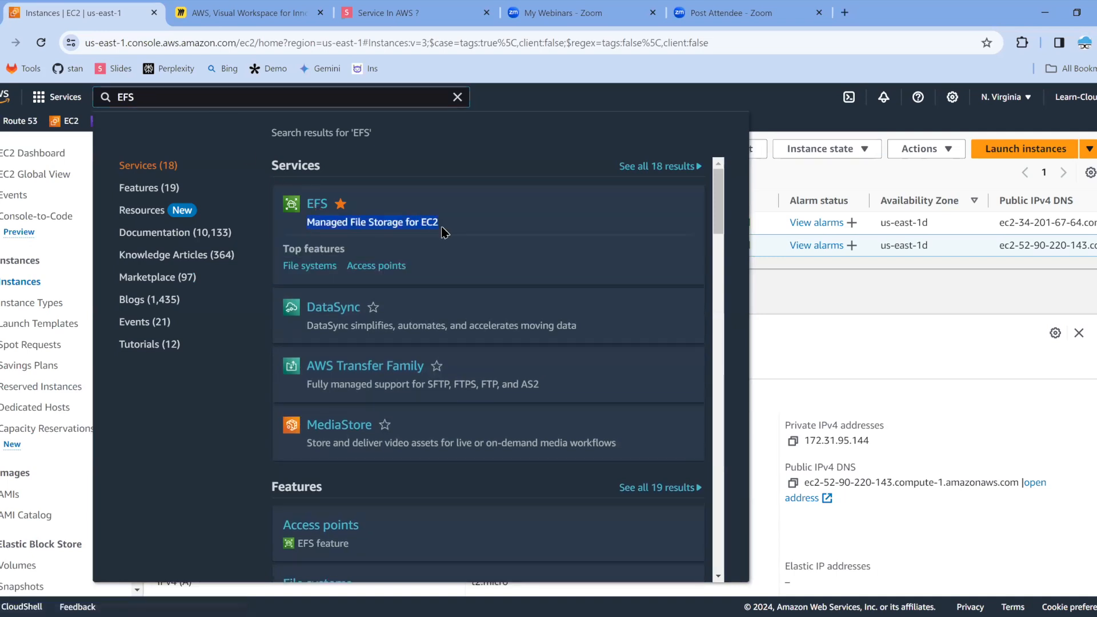
click(315, 206)
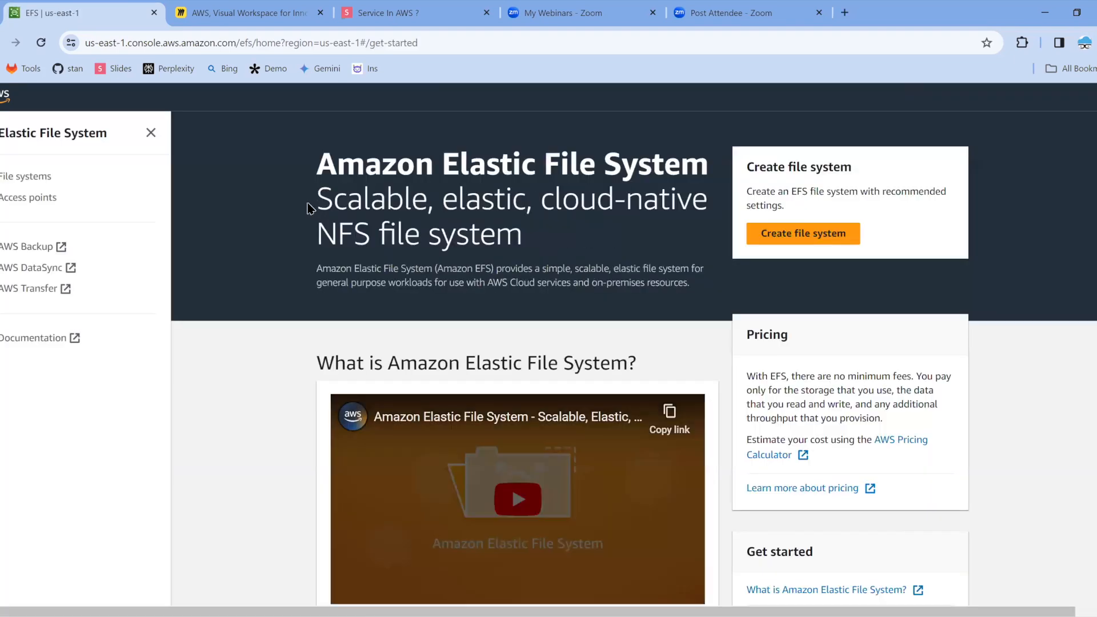
drag(309, 209, 624, 302)
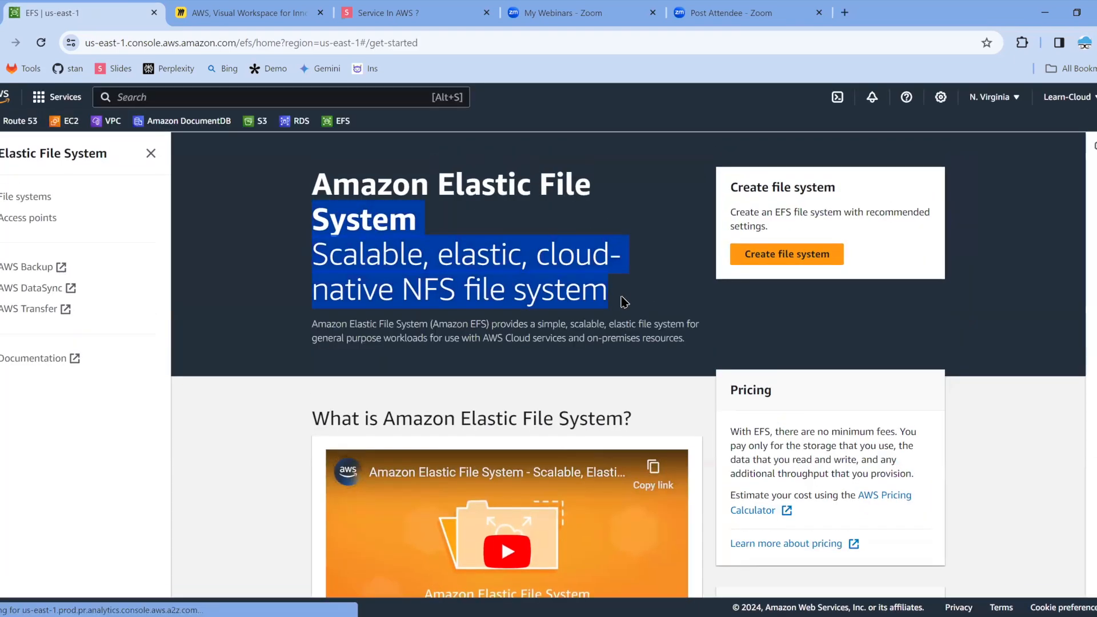
click(409, 296)
drag(408, 296, 454, 289)
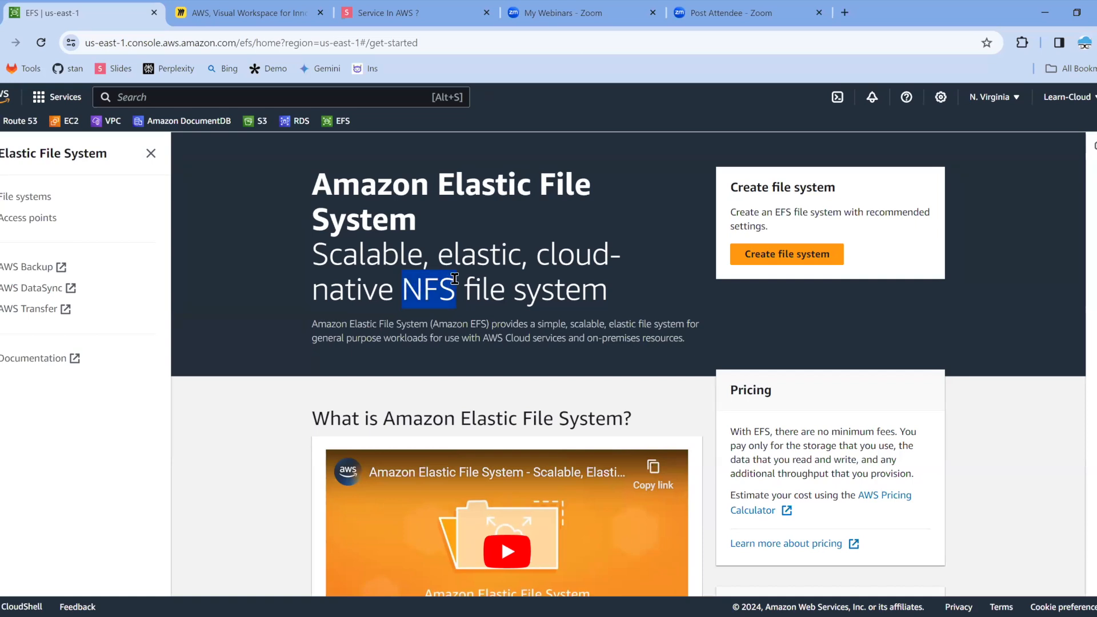
drag(314, 184, 455, 228)
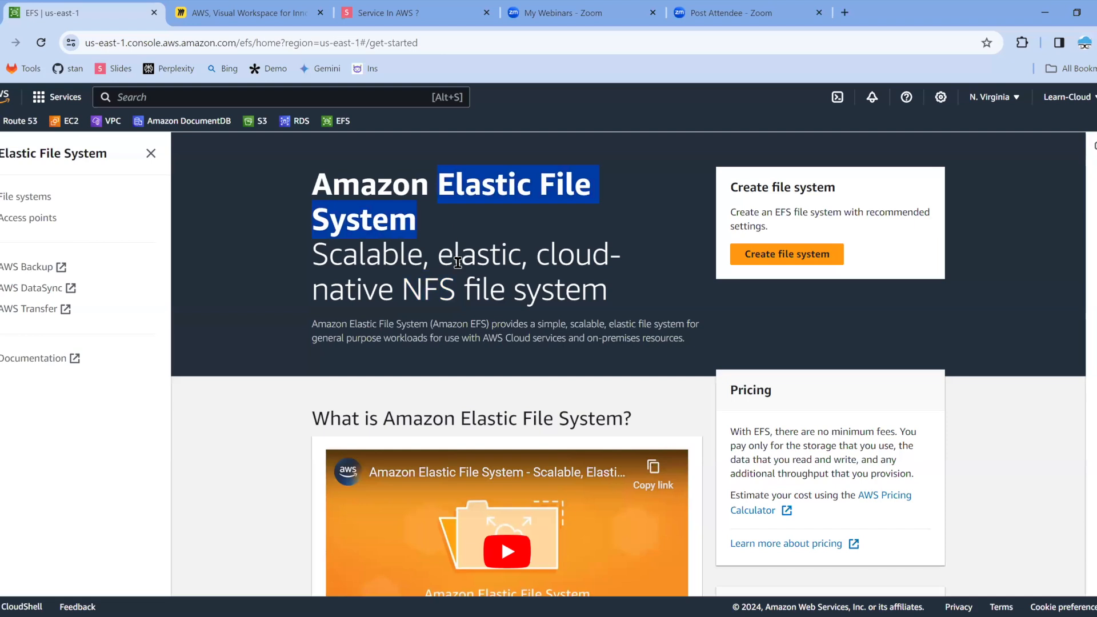
drag(402, 290, 458, 291)
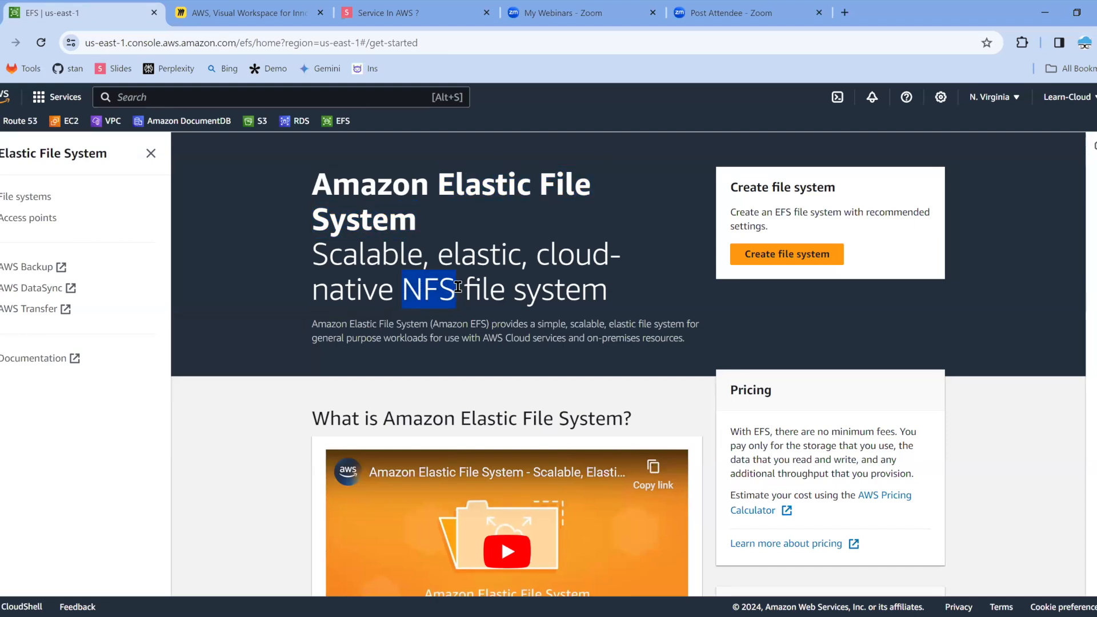
Switch to the Miro board and draw a large rectangle in the empty area beside the EC2 instance diagram.
key(ctrl+Tab)
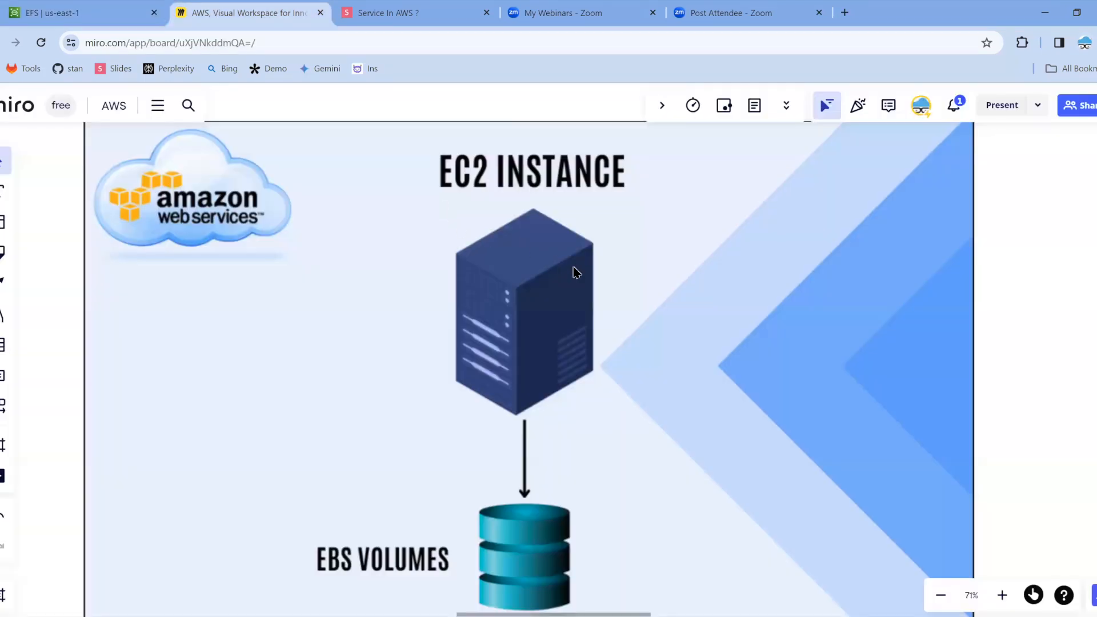
scroll(951, 476, right, 1)
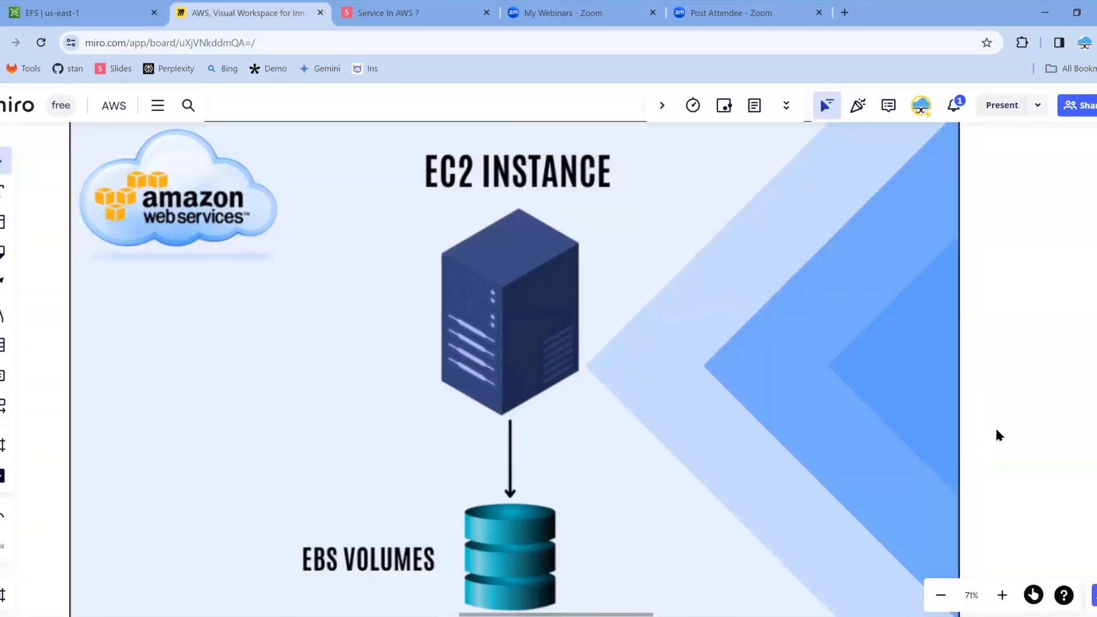
scroll(997, 431, right, 3)
scroll(997, 436, right, 10)
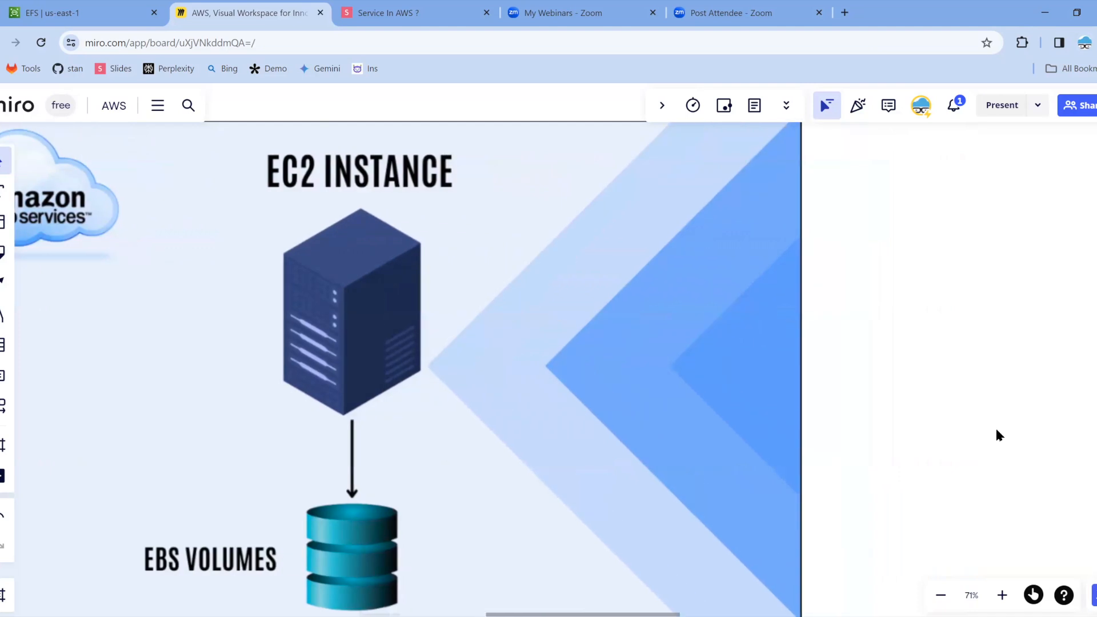
scroll(997, 435, right, 7)
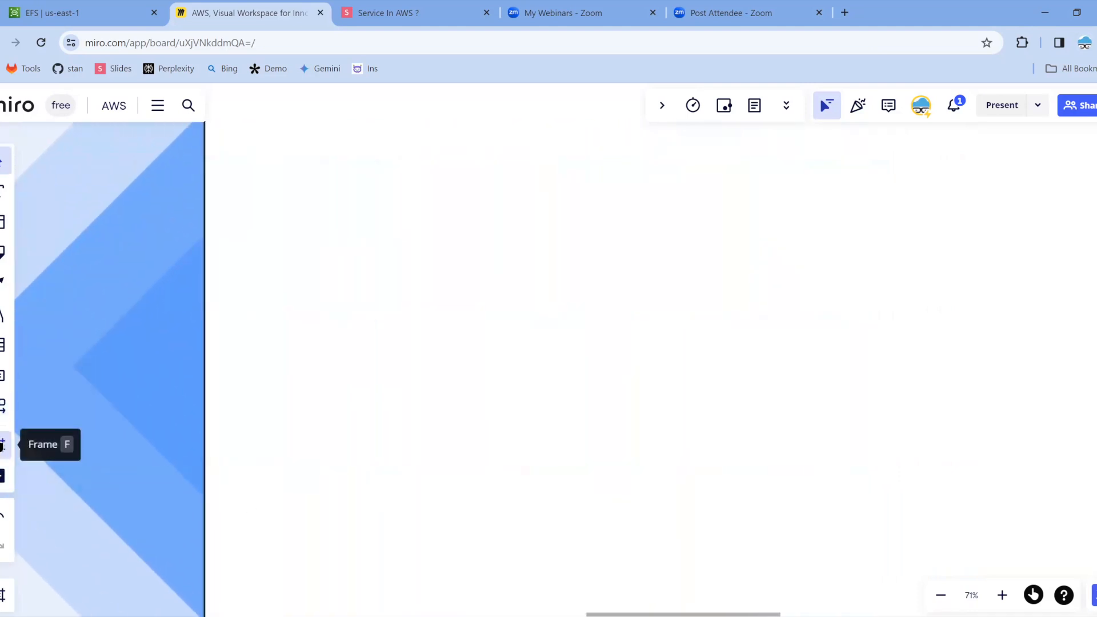
click(3, 406)
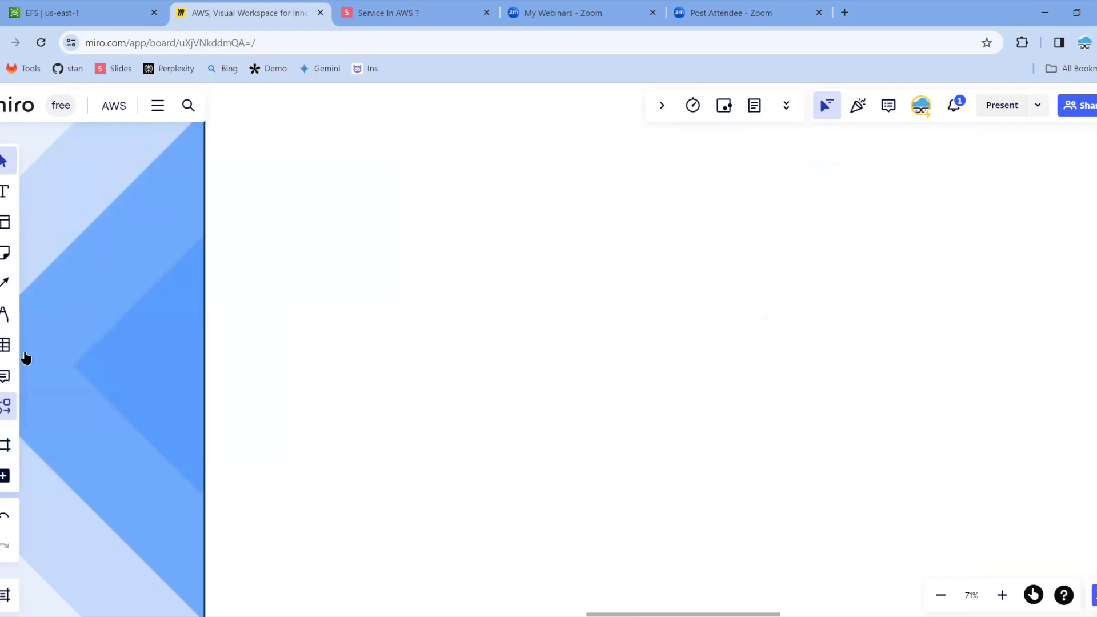
drag(12, 282, 640, 300)
drag(740, 357, 912, 438)
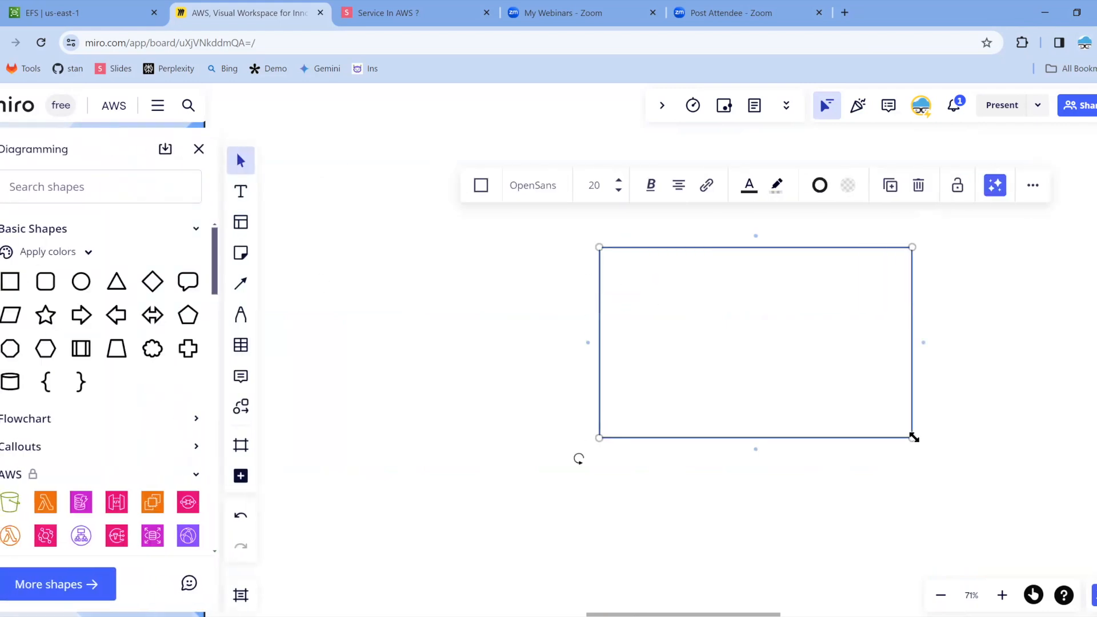
Duplicate the large rectangle and arrange the two boxes side by side with a gap between them.
double_click(736, 368)
click(286, 144)
click(202, 148)
drag(704, 357, 504, 377)
Add the text label "On-PRem" above the left-hand box at font size 36.
key(t)
click(442, 263)
text(On-PRem)
key(ctrl+a)
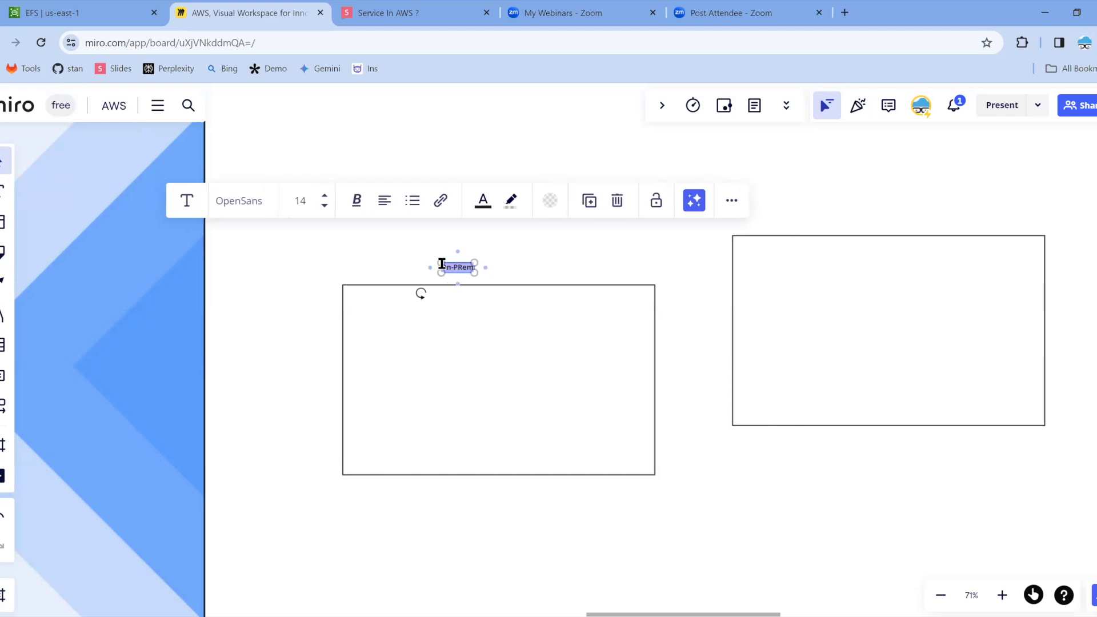
click(324, 195)
click(324, 196)
click(324, 196)
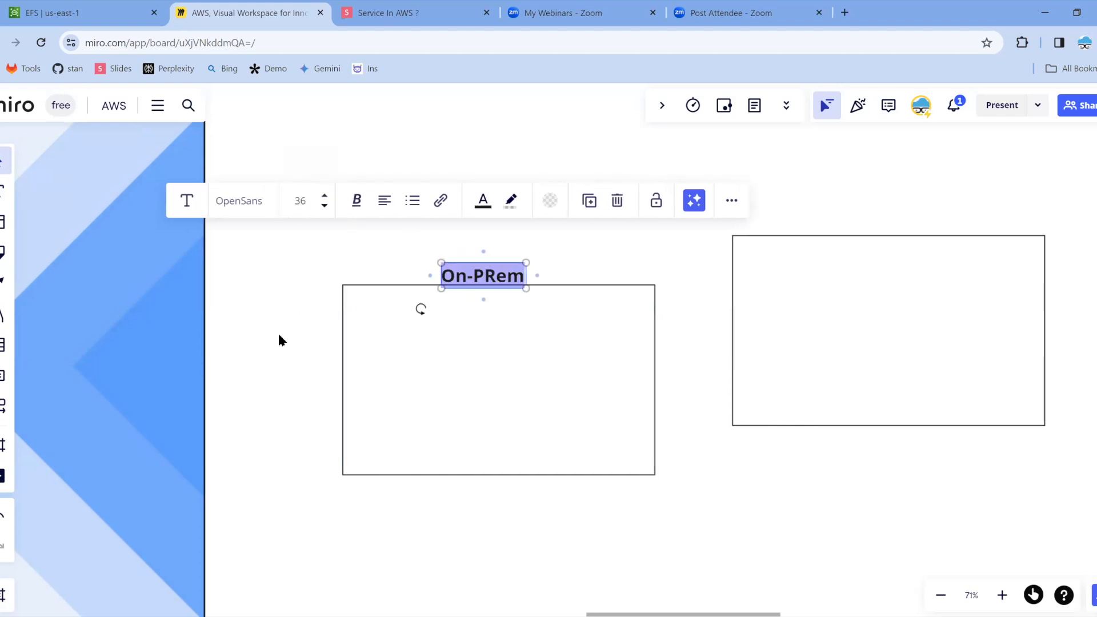
click(279, 340)
Place a copy of the "On-PRem" label above the right-hand box and change its text to "Cloud".
click(480, 279)
key(ctrl+c)
key(ctrl+v)
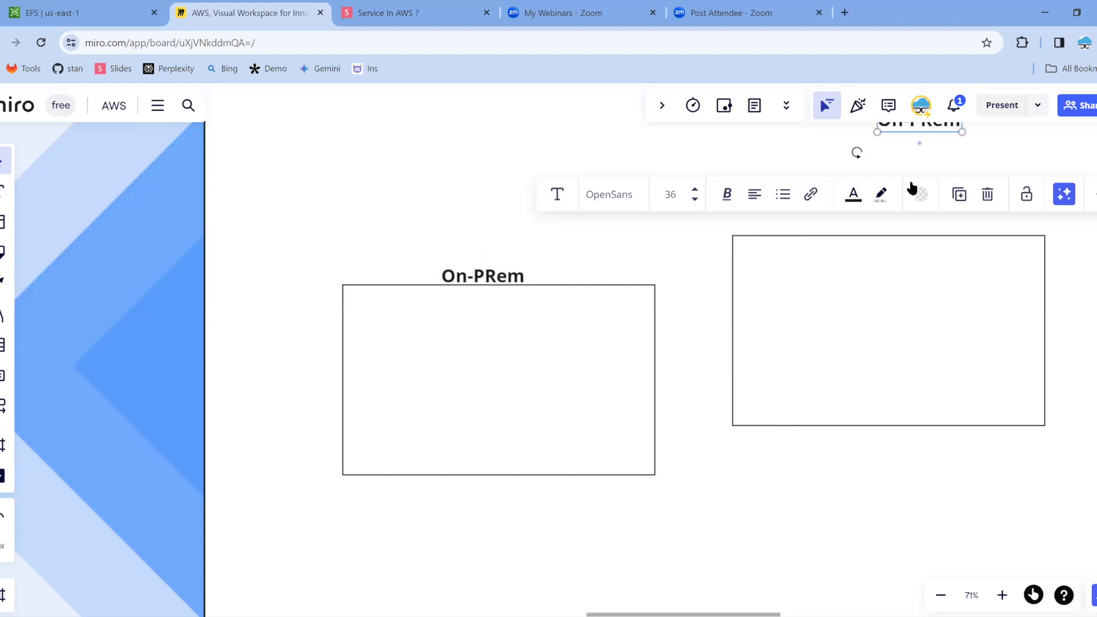
drag(913, 128, 865, 216)
double_click(865, 213)
key(ctrl+a)
text(Cloud)
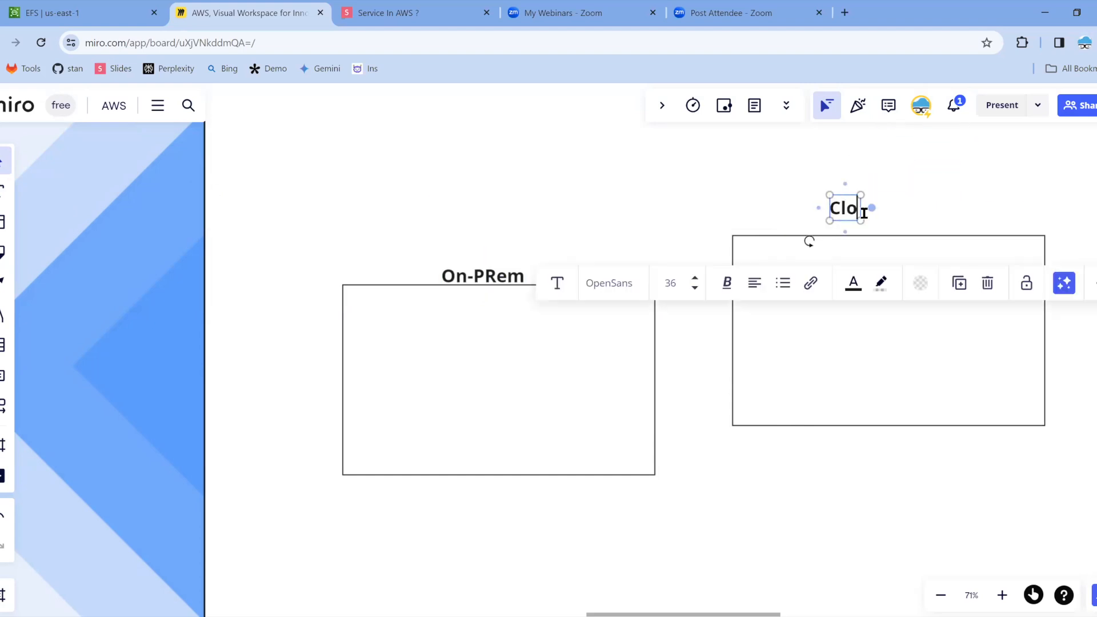
Add the text label "EFS" inside the upper part of the Cloud box.
click(13, 197)
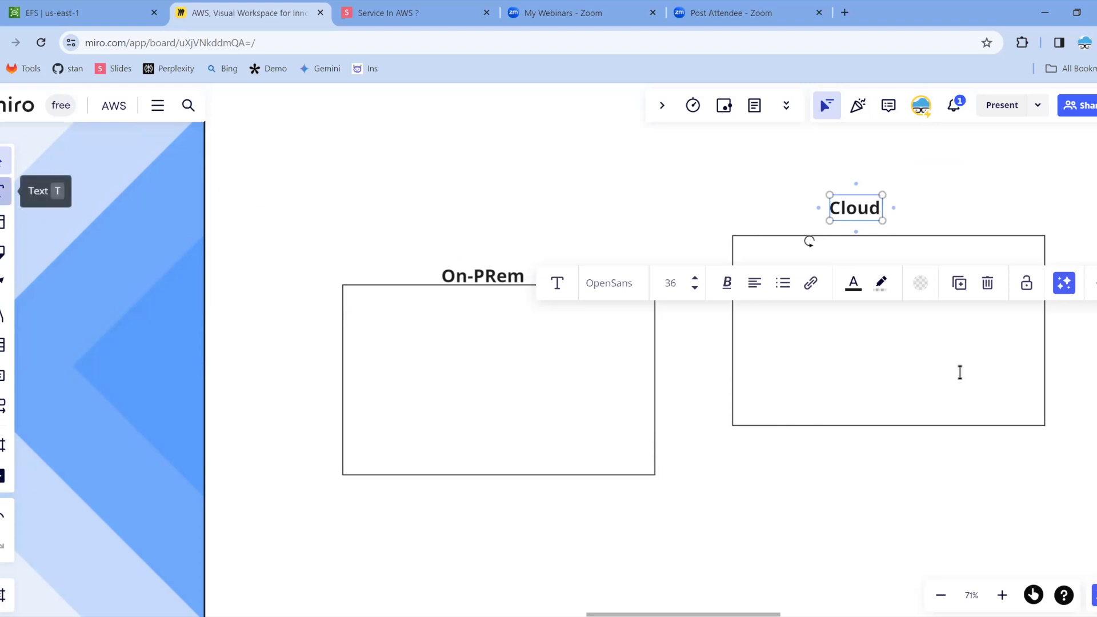
click(855, 307)
text(EFS)
click(852, 371)
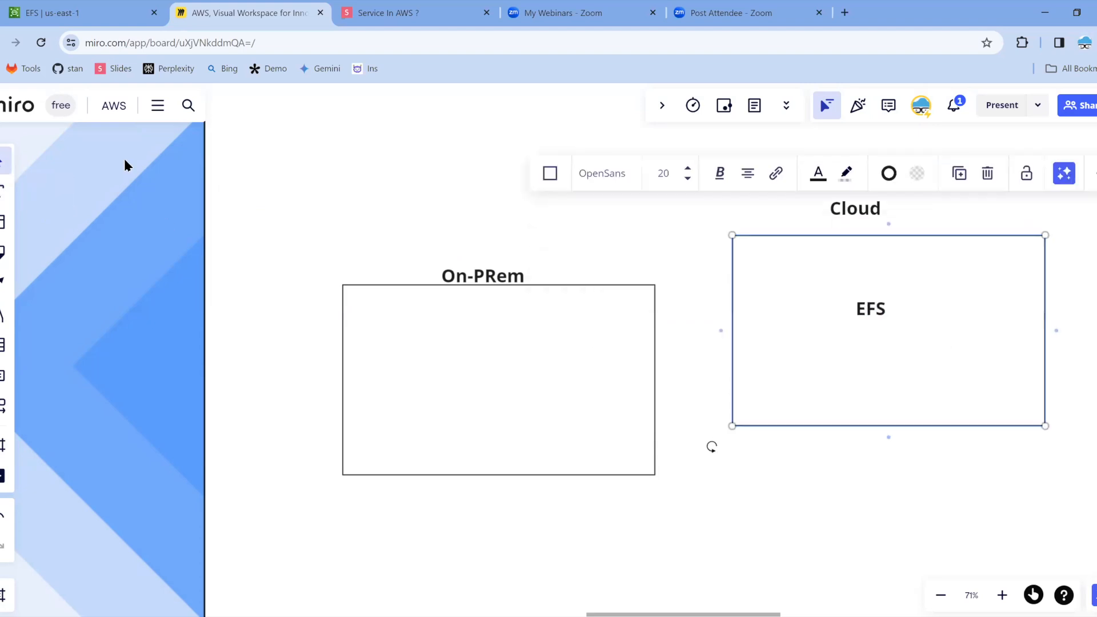
drag(870, 298, 872, 276)
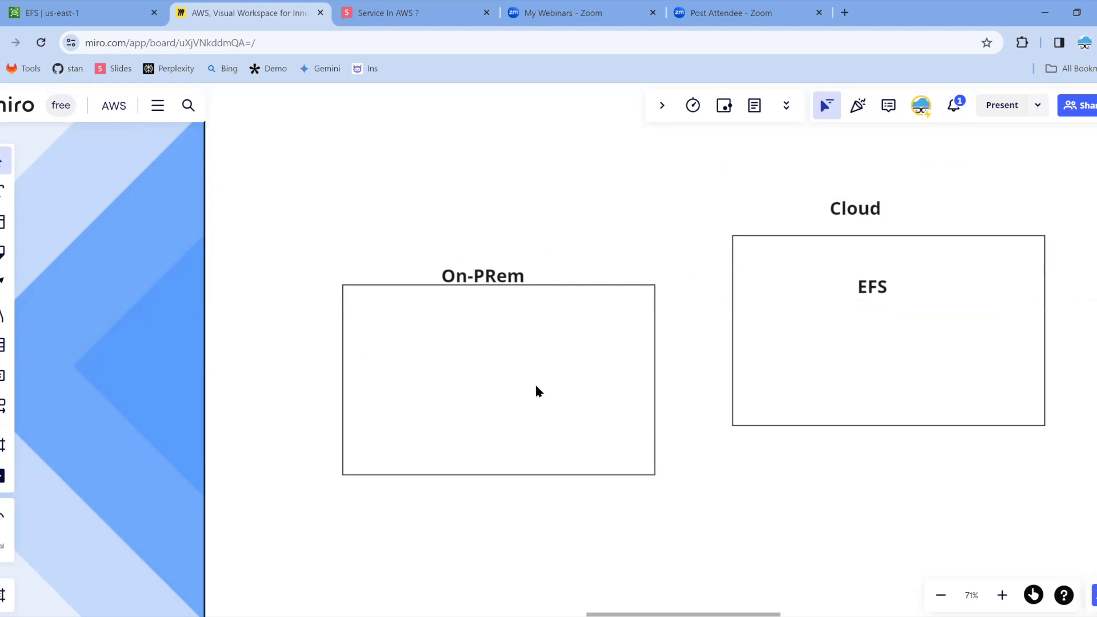
Copy the left-hand box and shrink the duplicate into a small upright rectangle inside the original.
click(583, 360)
key(ctrl+c)
key(ctrl+v)
drag(737, 262, 479, 346)
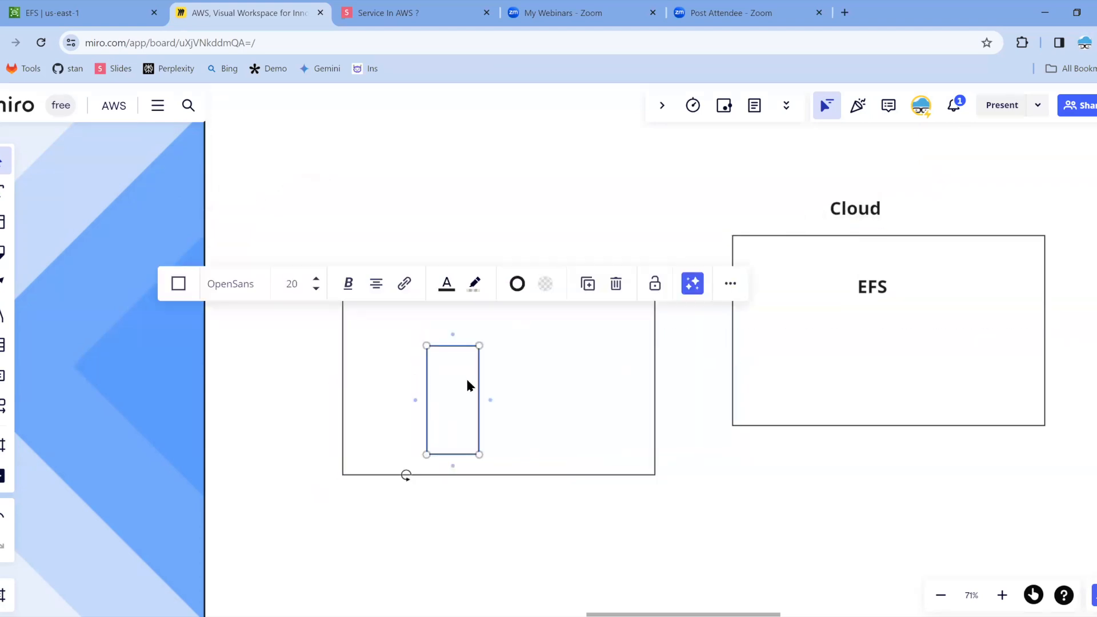
Place a copy of the small upright rectangle inside the Cloud box, below and left of the EFS label.
key(ctrl+c)
key(ctrl+v)
drag(753, 338, 801, 362)
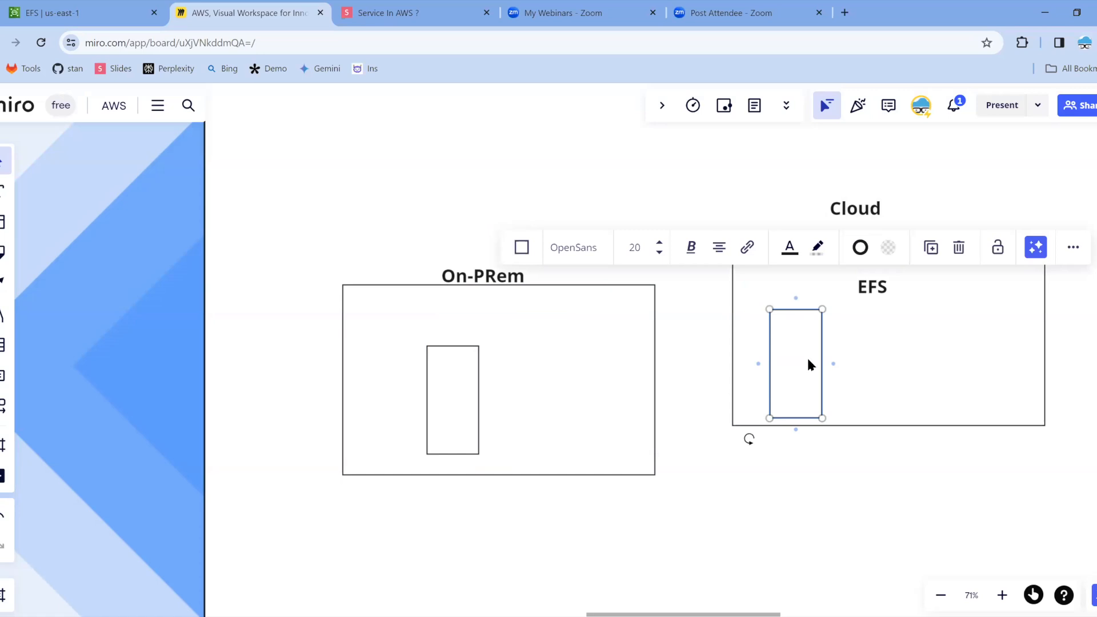
click(599, 187)
click(917, 324)
click(514, 411)
Correct the capitalisation of the left-hand box's label to "On-Prem".
click(490, 277)
click(490, 275)
key(shift+Right)
text(r)
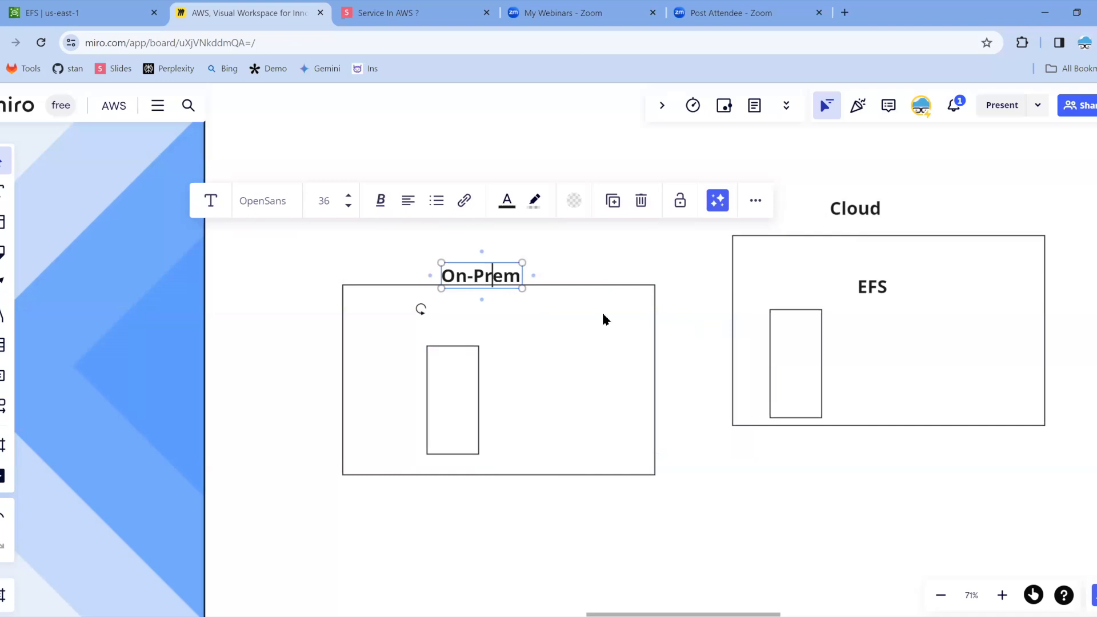
click(805, 377)
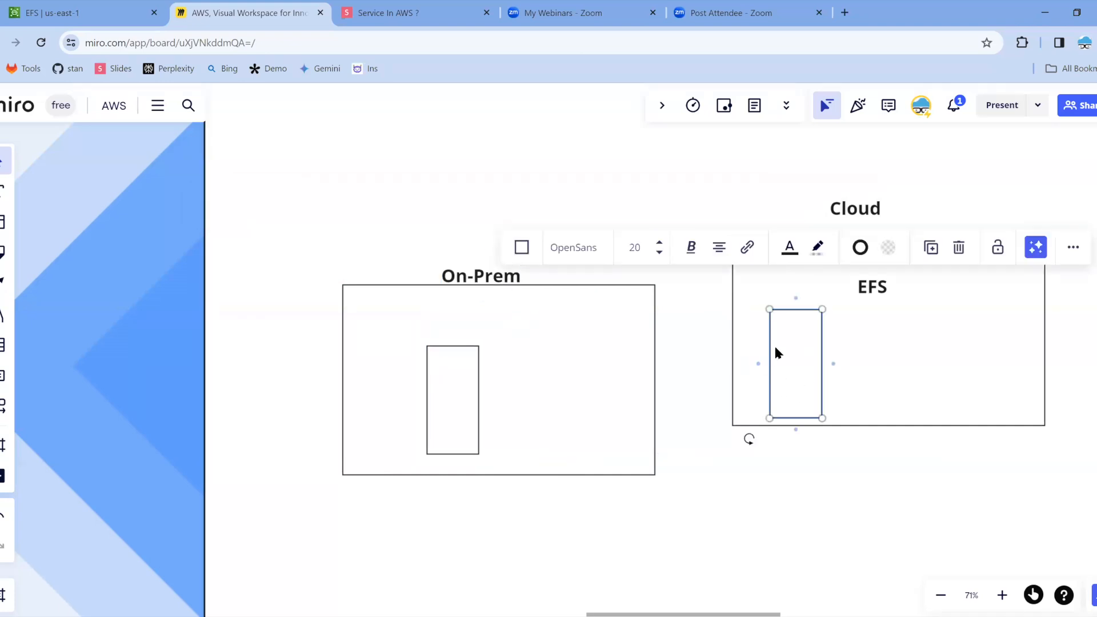
click(869, 288)
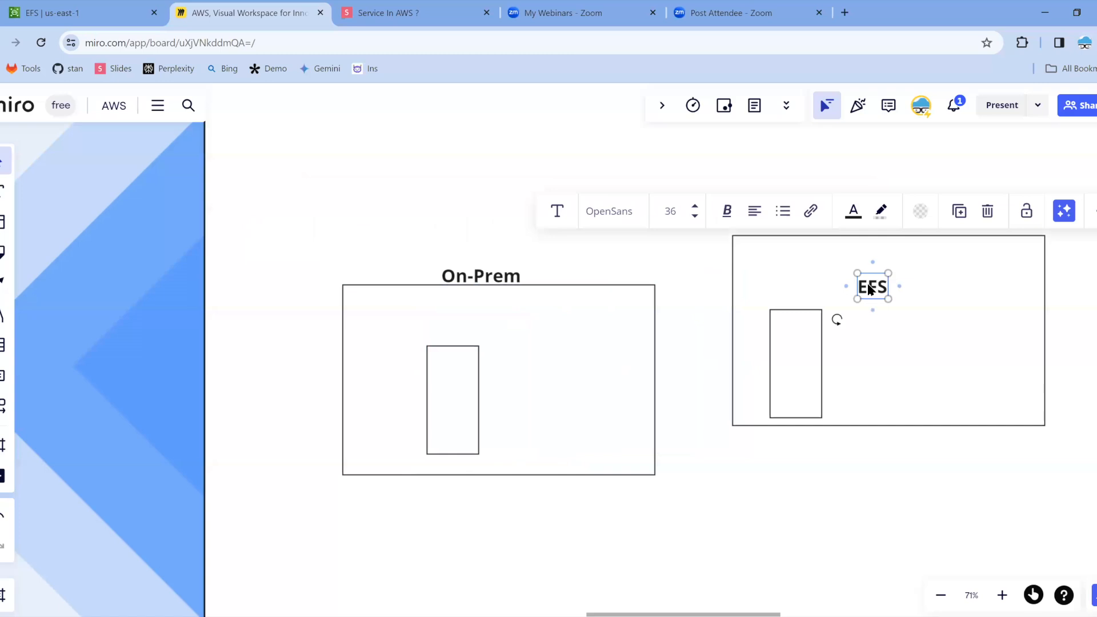
click(578, 333)
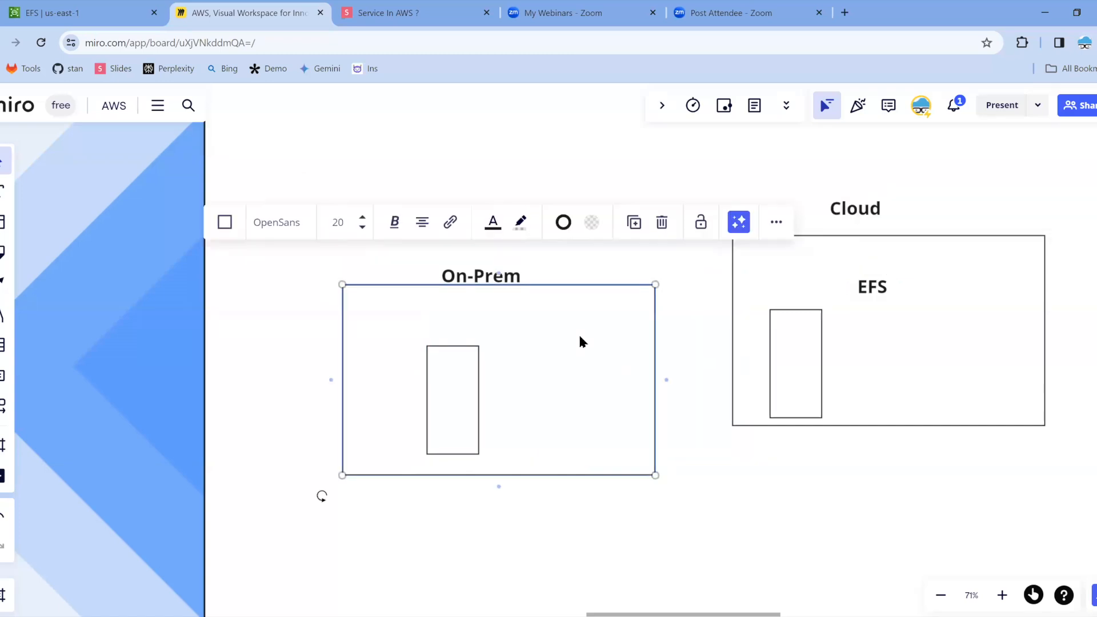
click(536, 139)
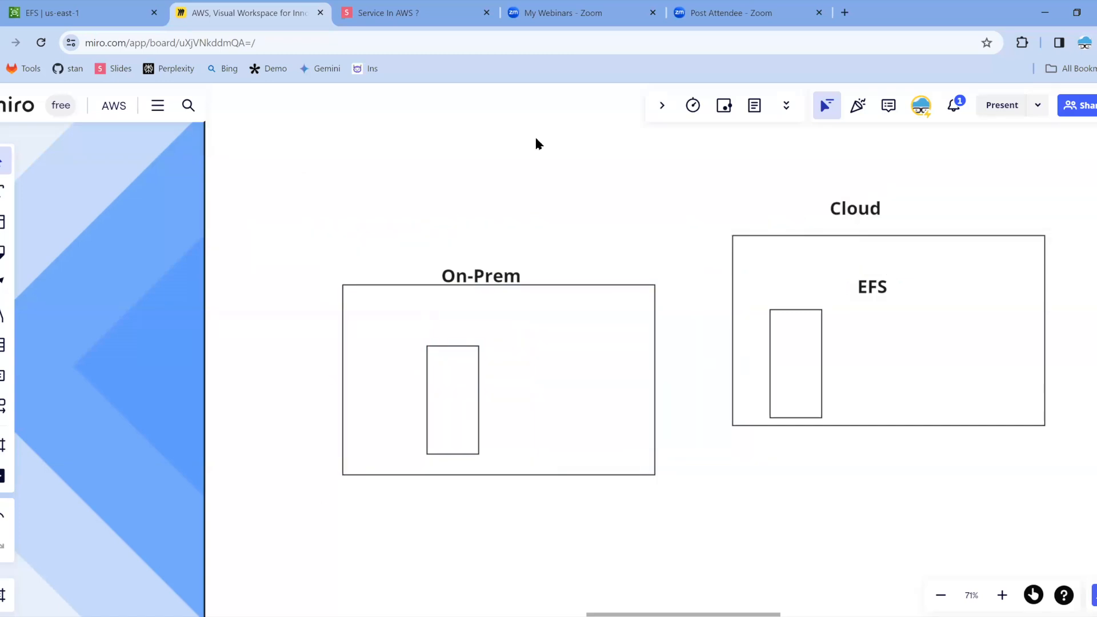
drag(720, 189, 1057, 440)
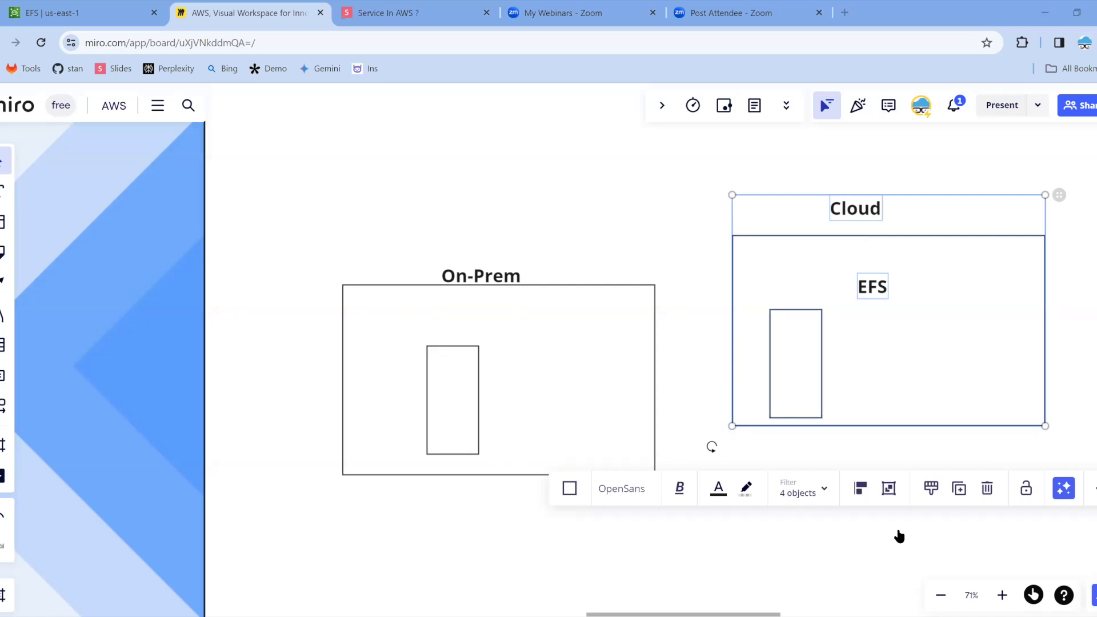
Switch to the EFS console and start a customized file system named sales-data in the default VPC.
click(59, 17)
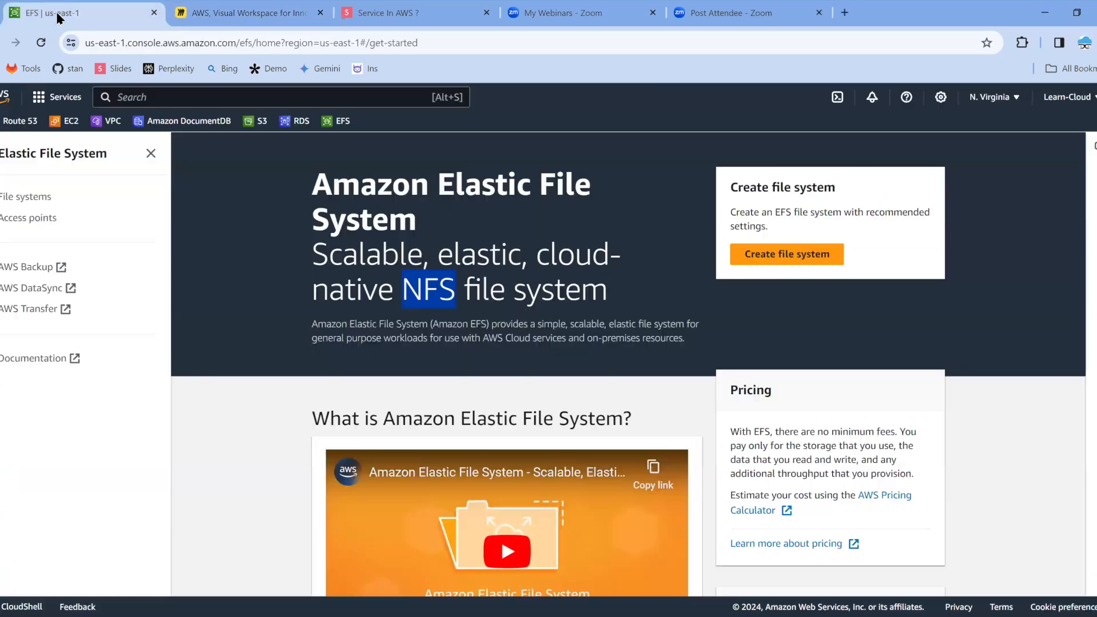
drag(733, 213, 759, 222)
click(787, 253)
click(556, 338)
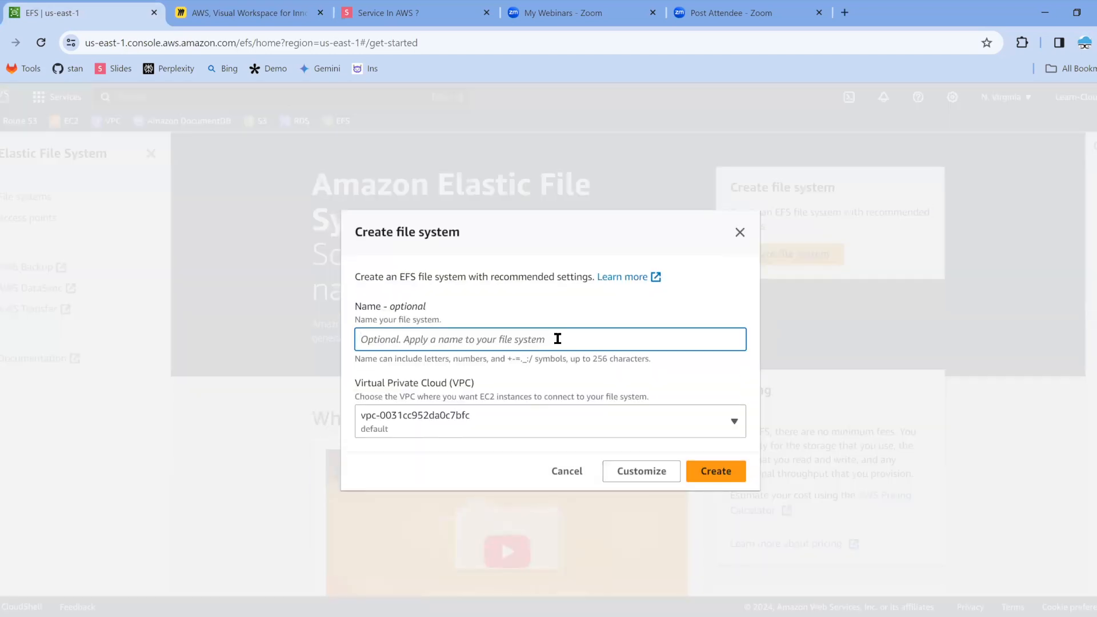
text(sales-data)
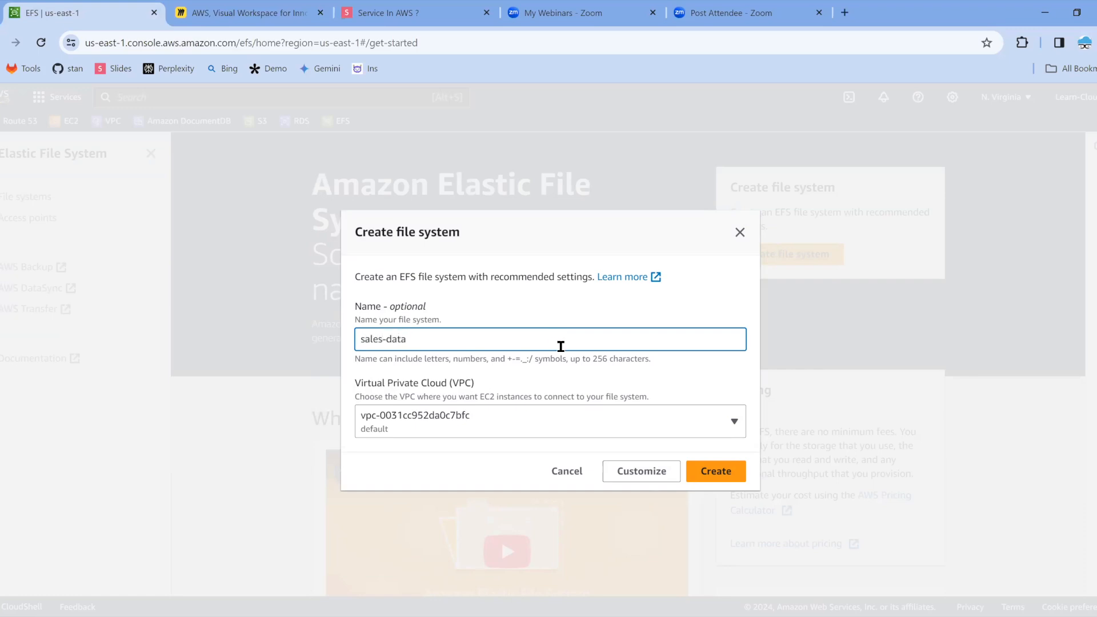
click(485, 428)
click(486, 426)
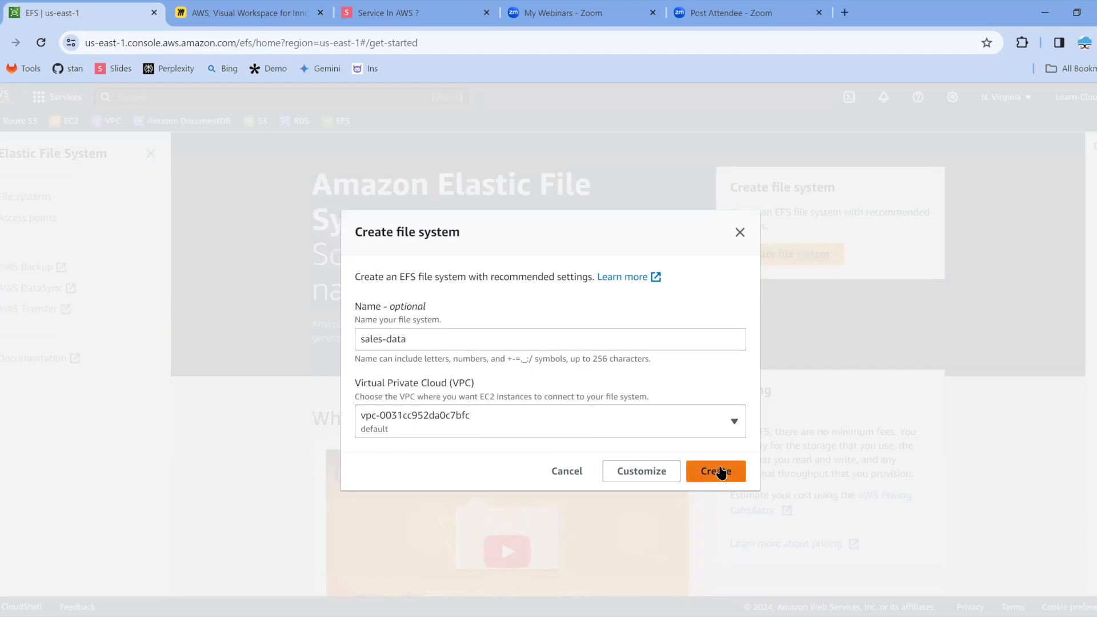
click(670, 476)
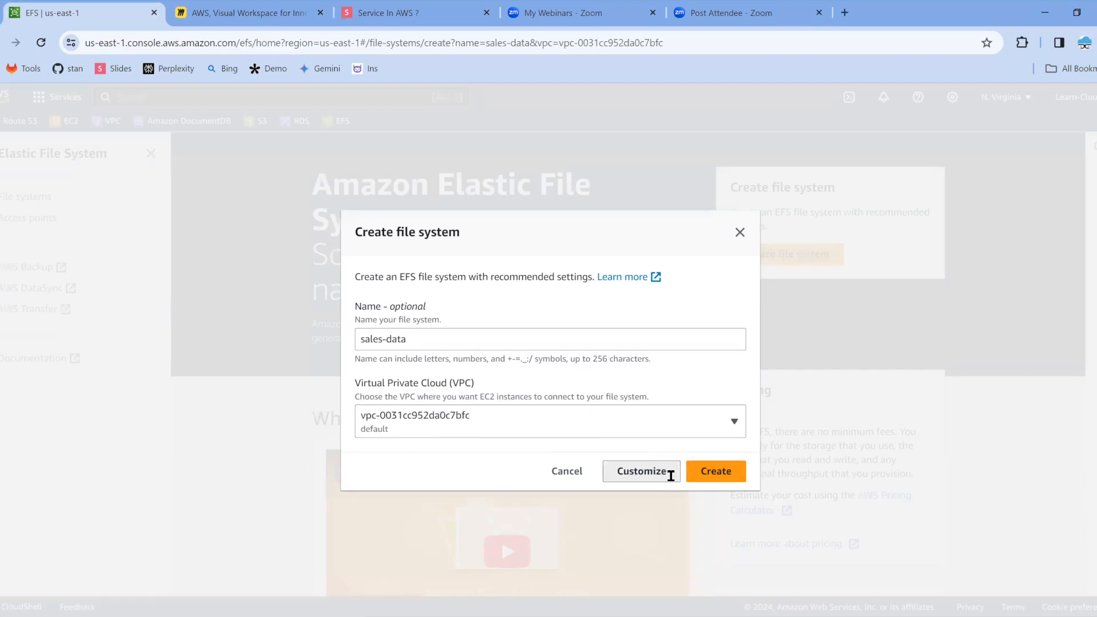
Try the One Zone file system type with its availability zone choices, and return to Regional.
scroll(701, 462, down, 1)
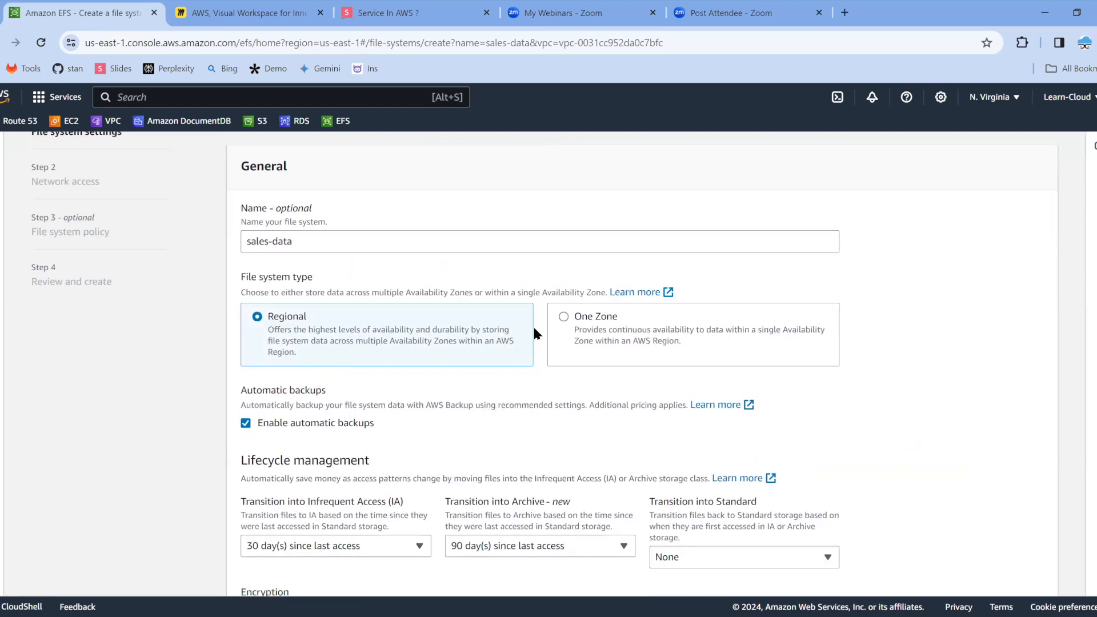
click(564, 317)
scroll(552, 317, down, 1)
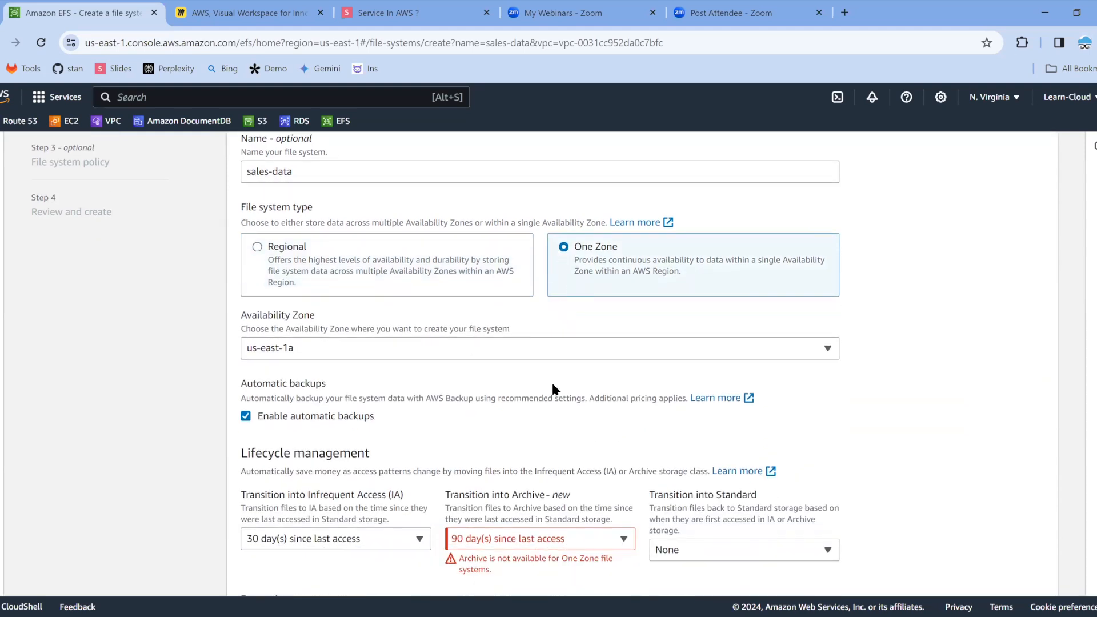
click(370, 352)
click(371, 354)
click(289, 350)
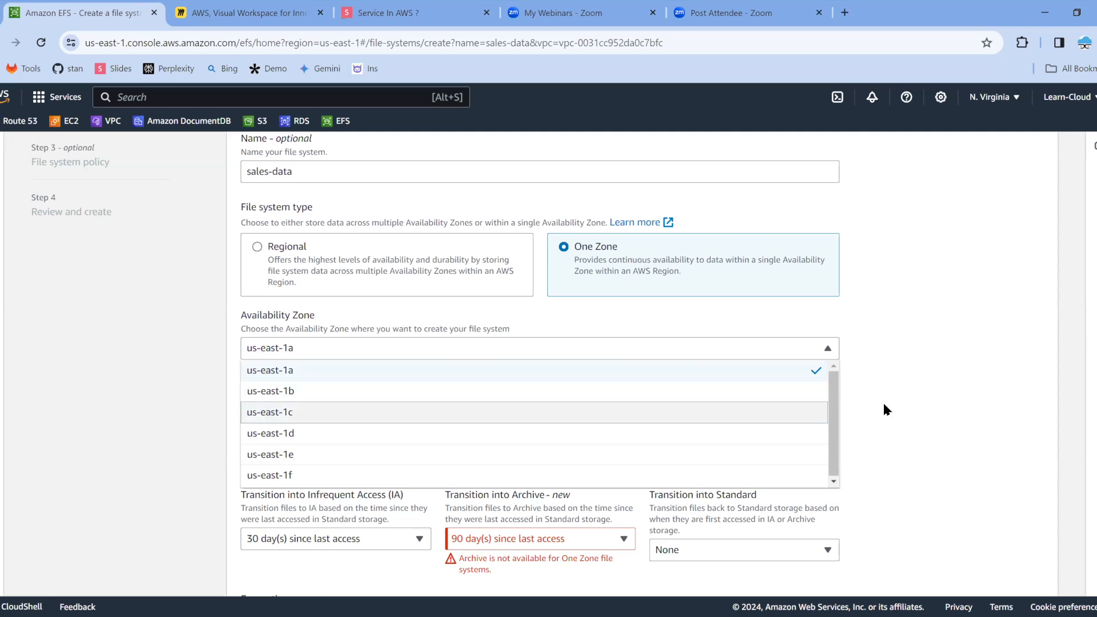
click(906, 400)
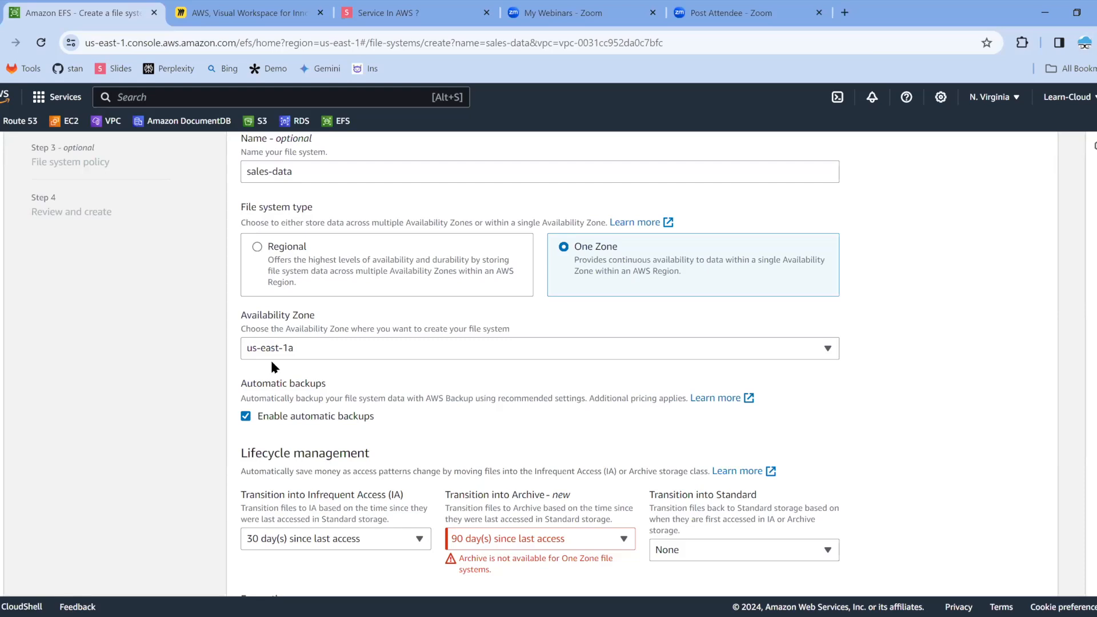
click(288, 249)
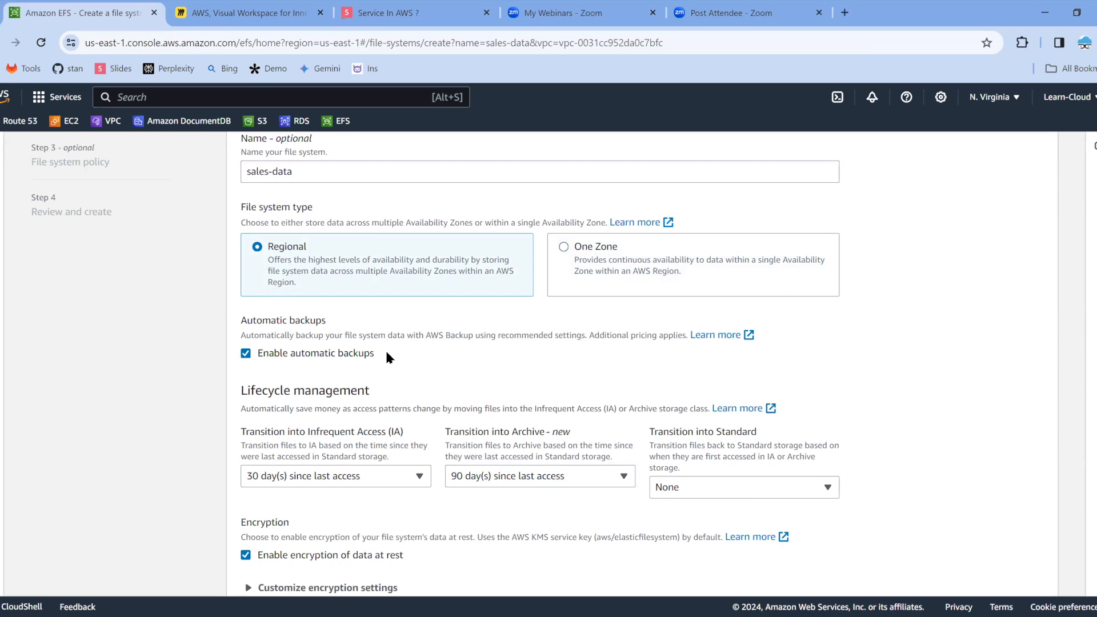
Review the automatic backup option and the lifecycle management transitions of the sales-data file system.
drag(385, 352, 248, 352)
click(478, 378)
scroll(257, 368, down, 1)
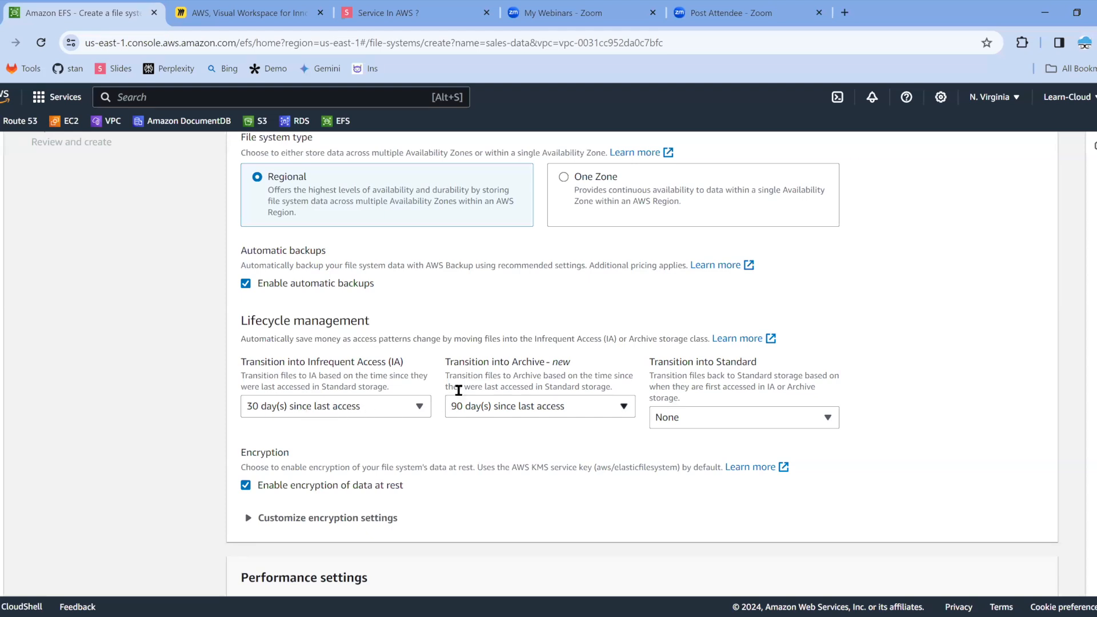
drag(441, 364, 563, 395)
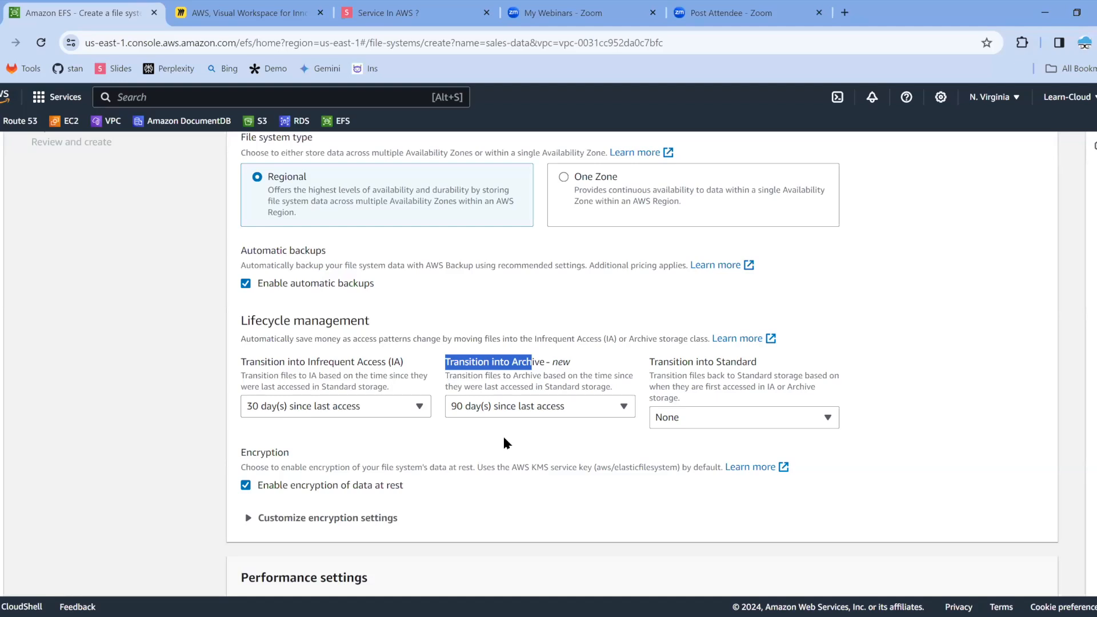
scroll(503, 438, down, 2)
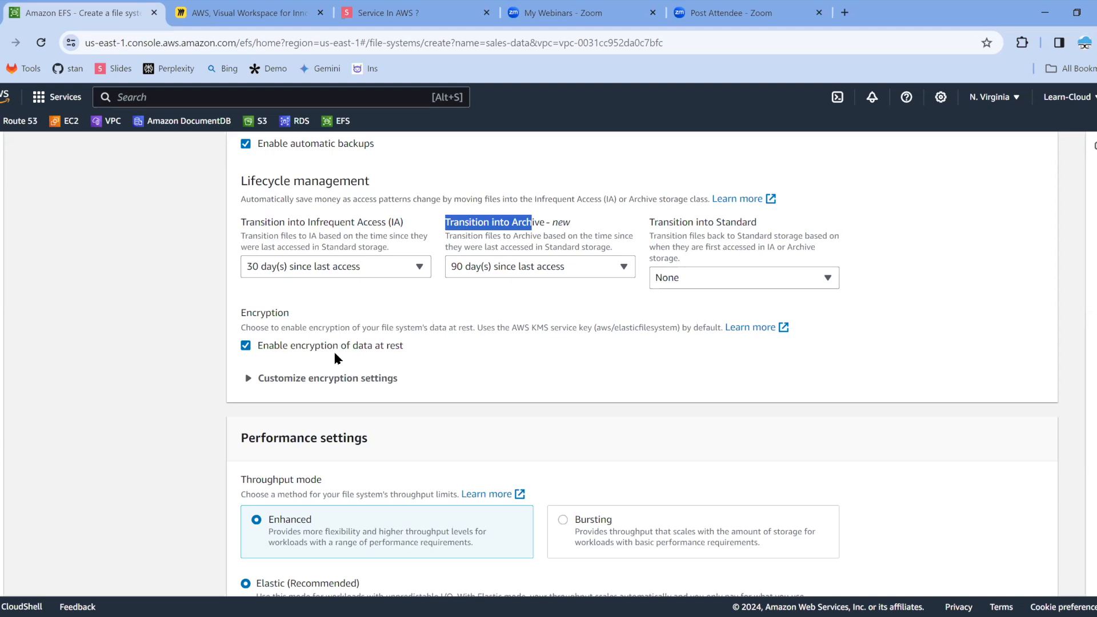
Try the demo-001 KMS key in the custom encryption settings, clear it and collapse those settings.
click(350, 382)
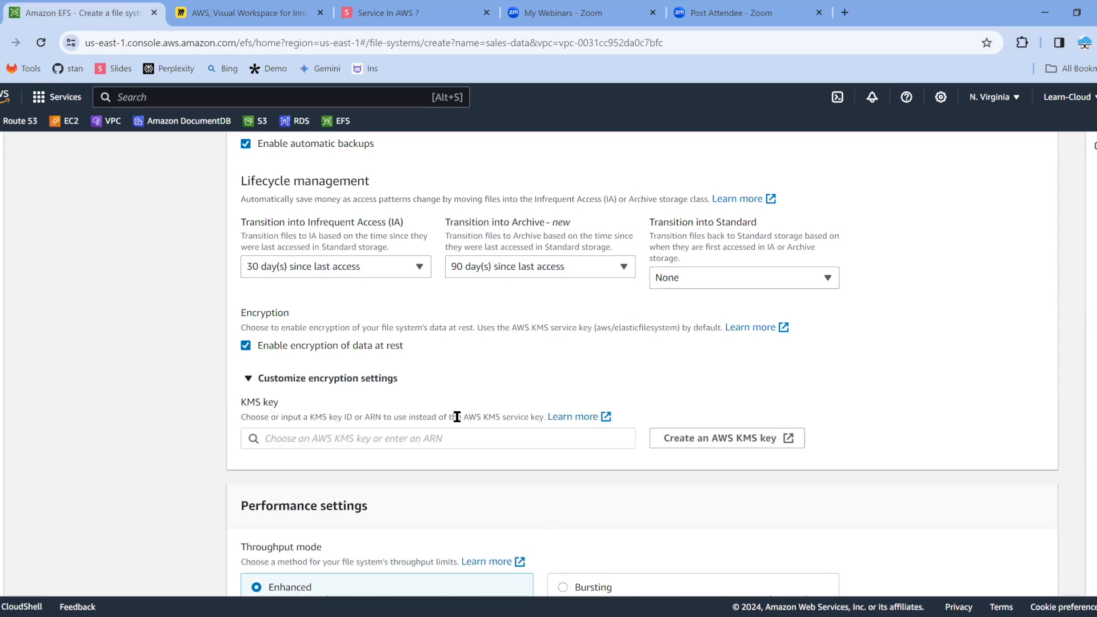
click(552, 431)
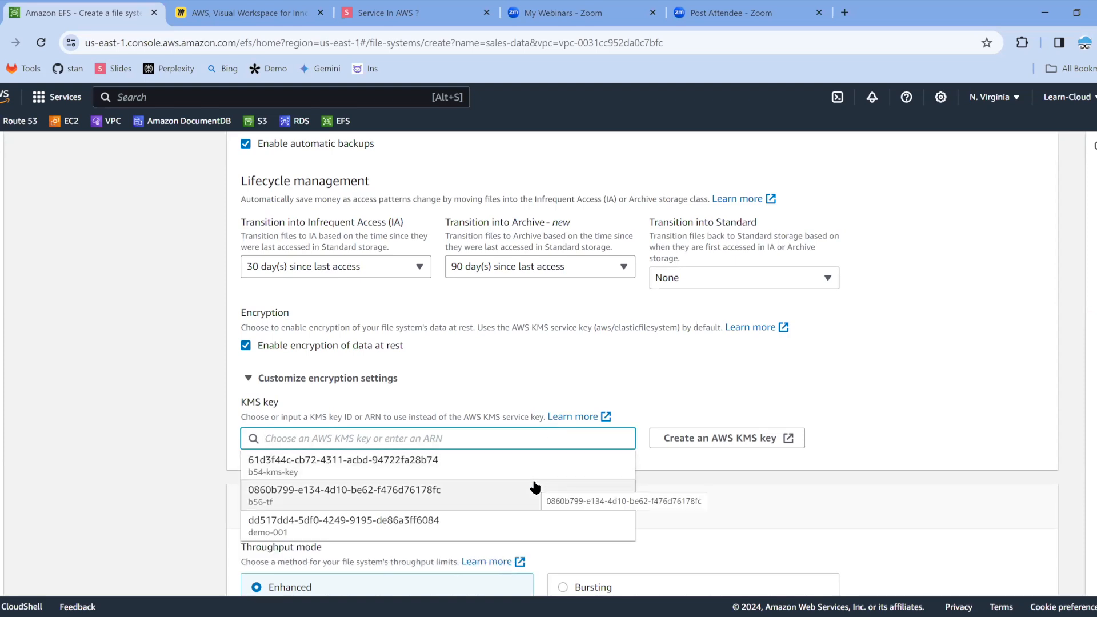
click(440, 521)
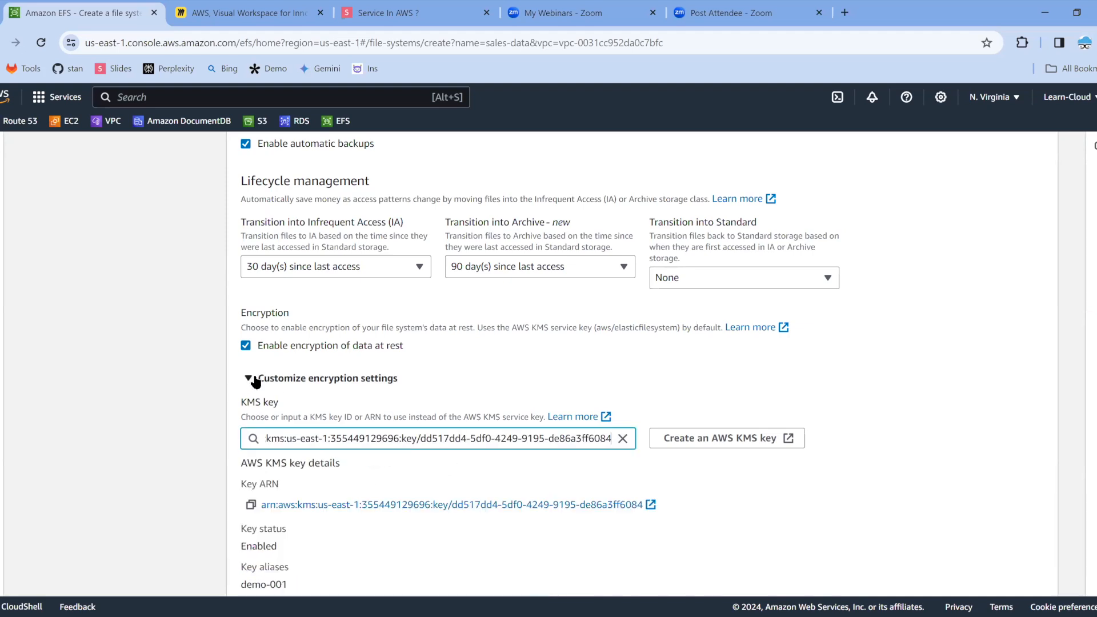
click(623, 439)
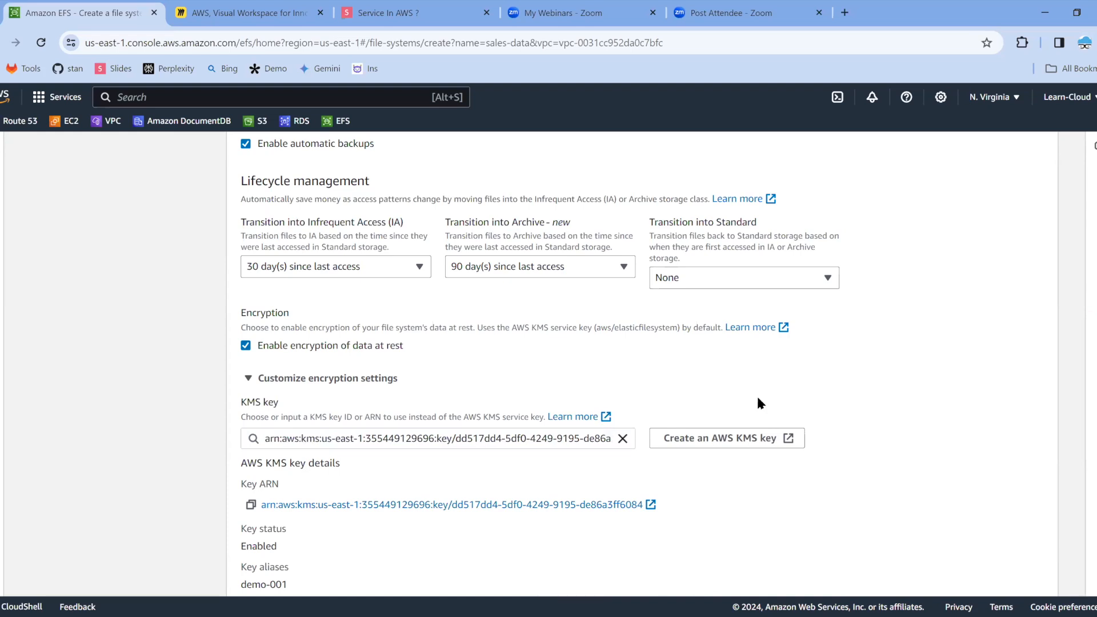
scroll(245, 326, down, 1)
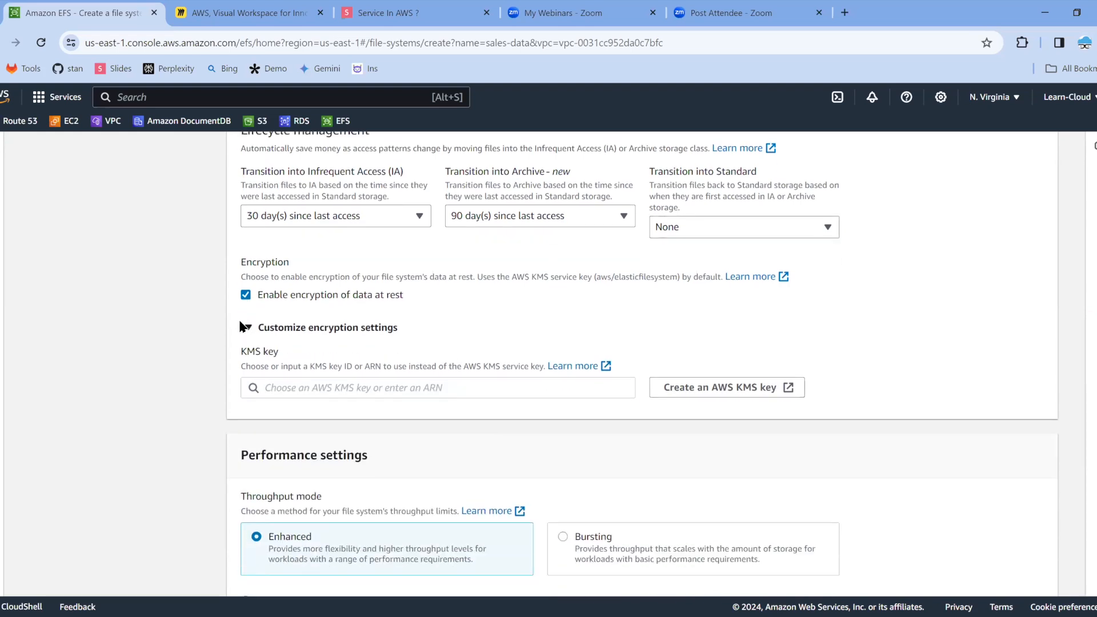
click(249, 308)
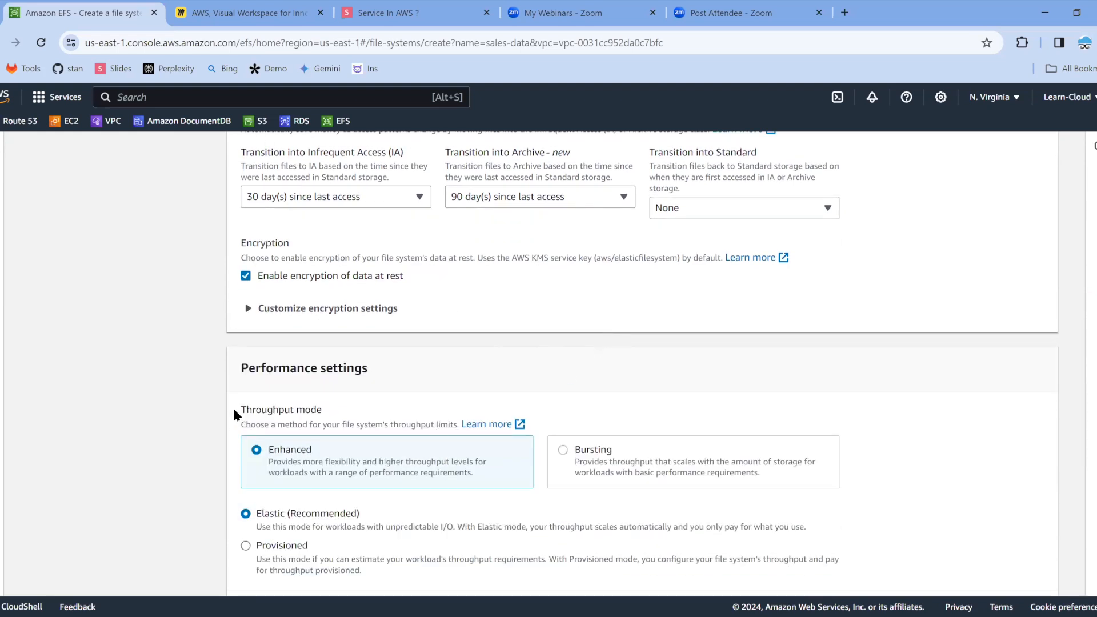
Keep the Enhanced throughput mode with Elastic and continue to the network access settings.
drag(236, 410, 341, 409)
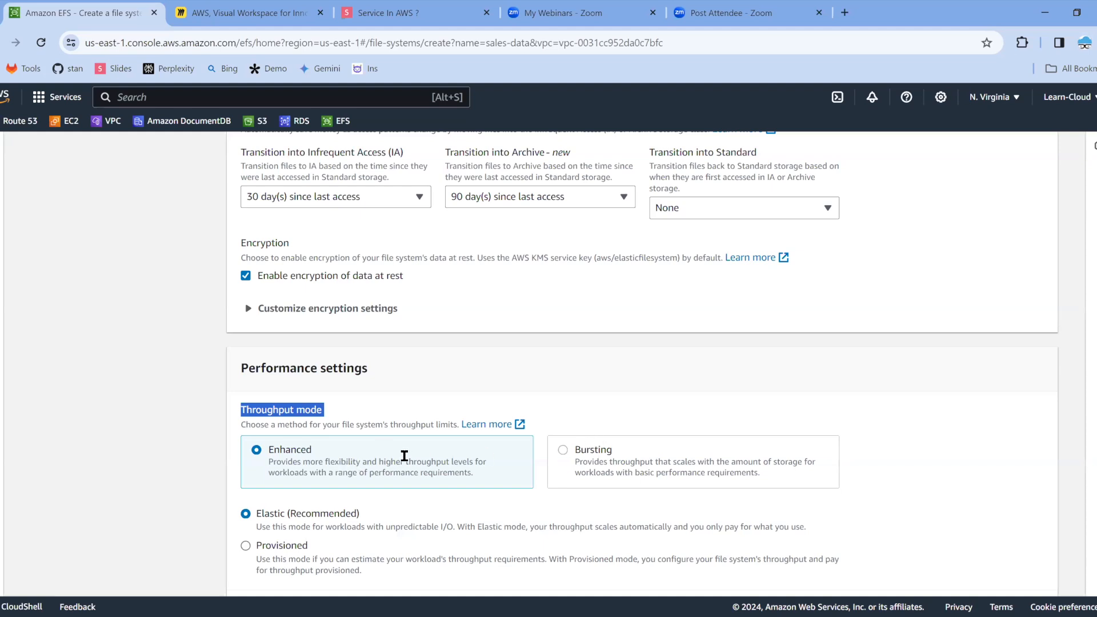
scroll(479, 415, down, 1)
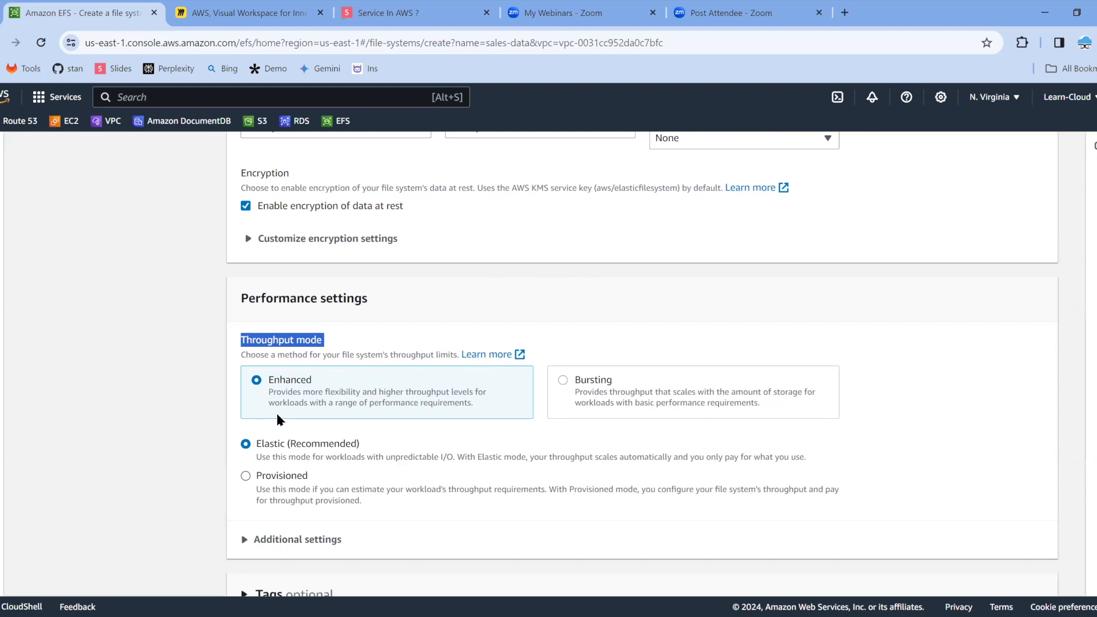
scroll(539, 421, down, 1)
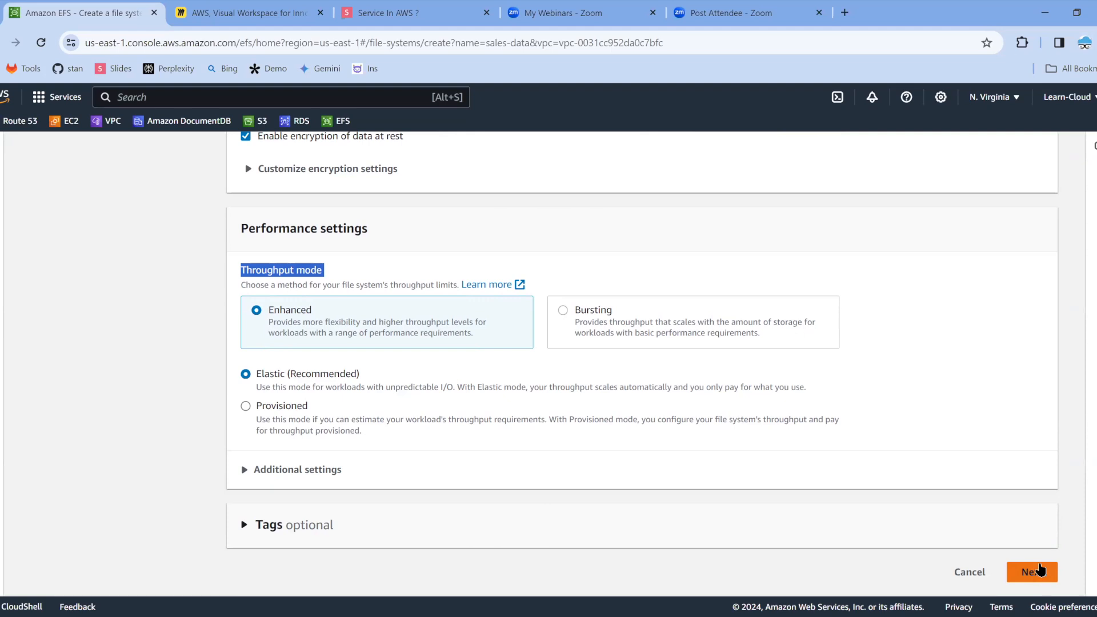
click(1037, 572)
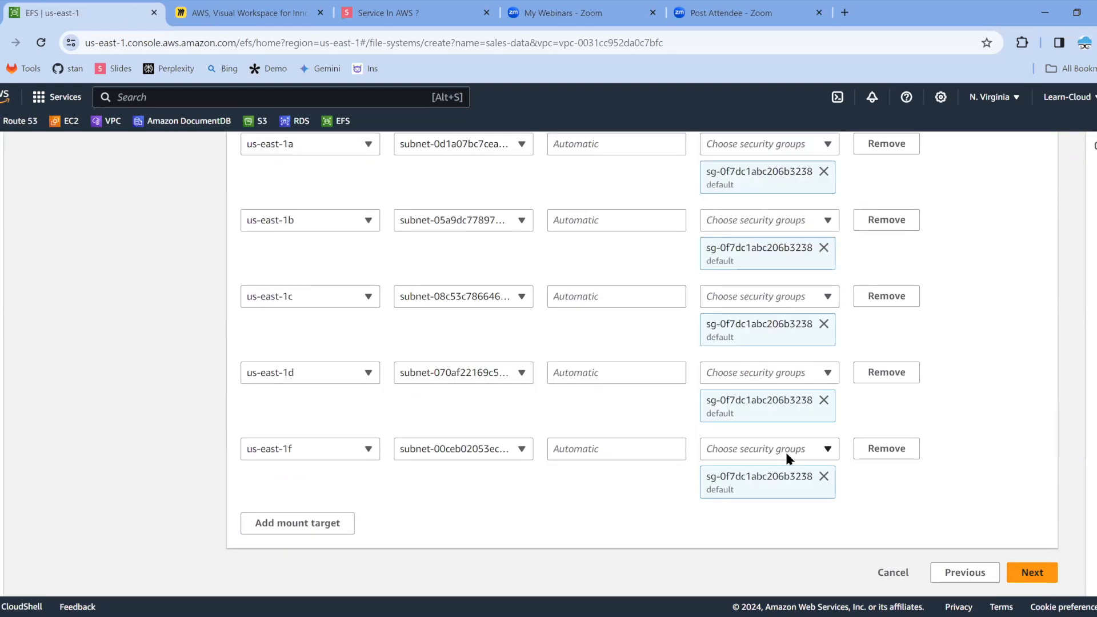
Review the mount targets' availability zones, subnets and security groups, and continue to the file system policy with them as they are.
scroll(605, 386, up, 2)
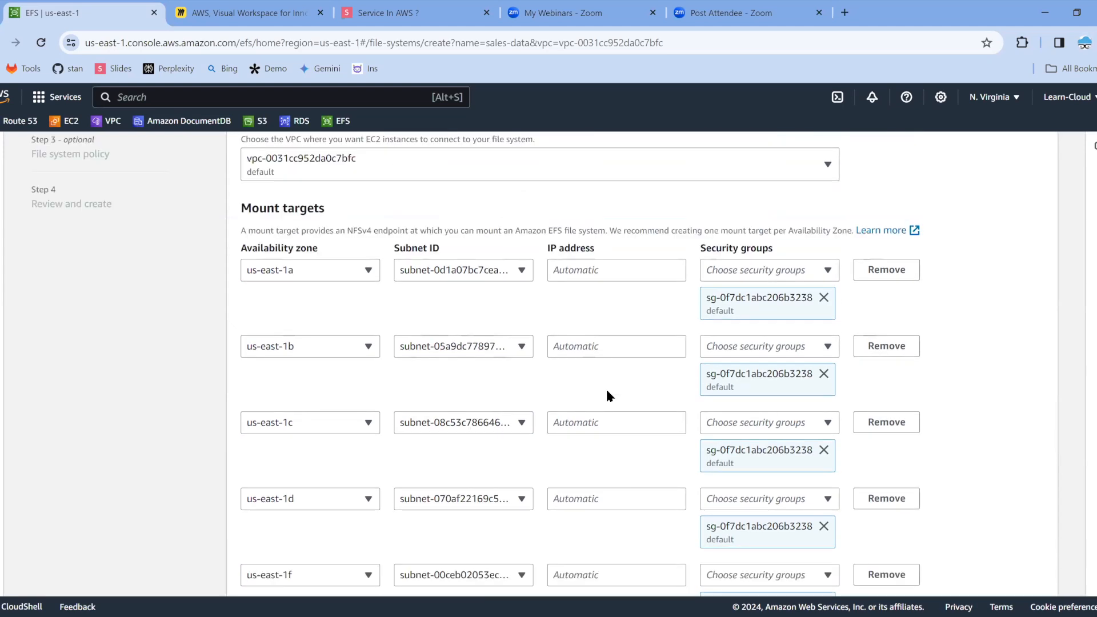
scroll(606, 388, up, 2)
scroll(441, 342, down, 2)
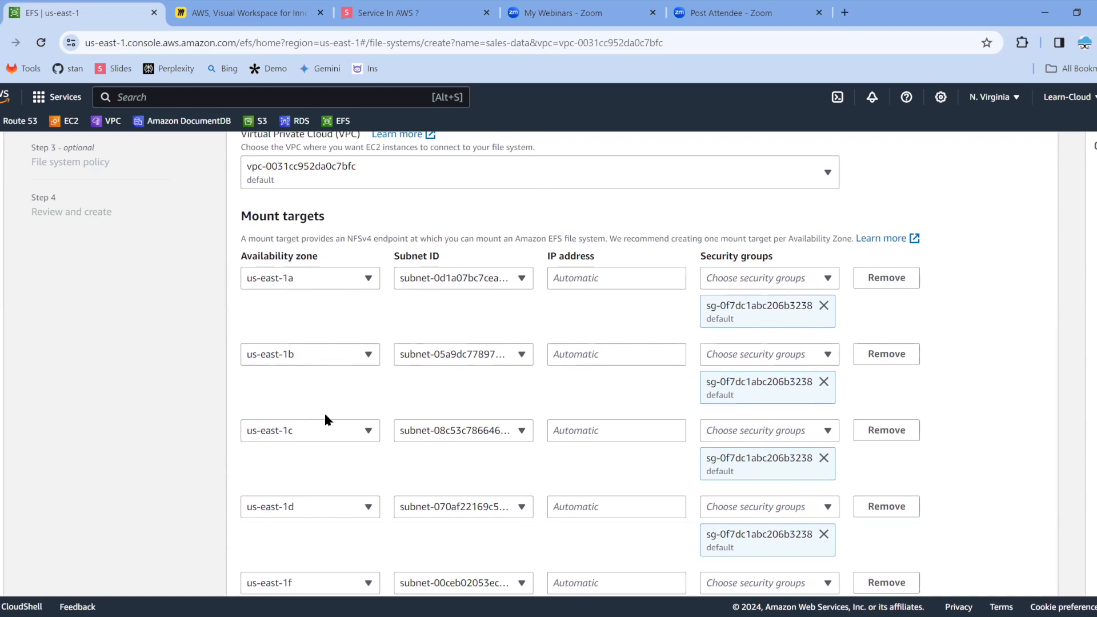
scroll(402, 397, down, 1)
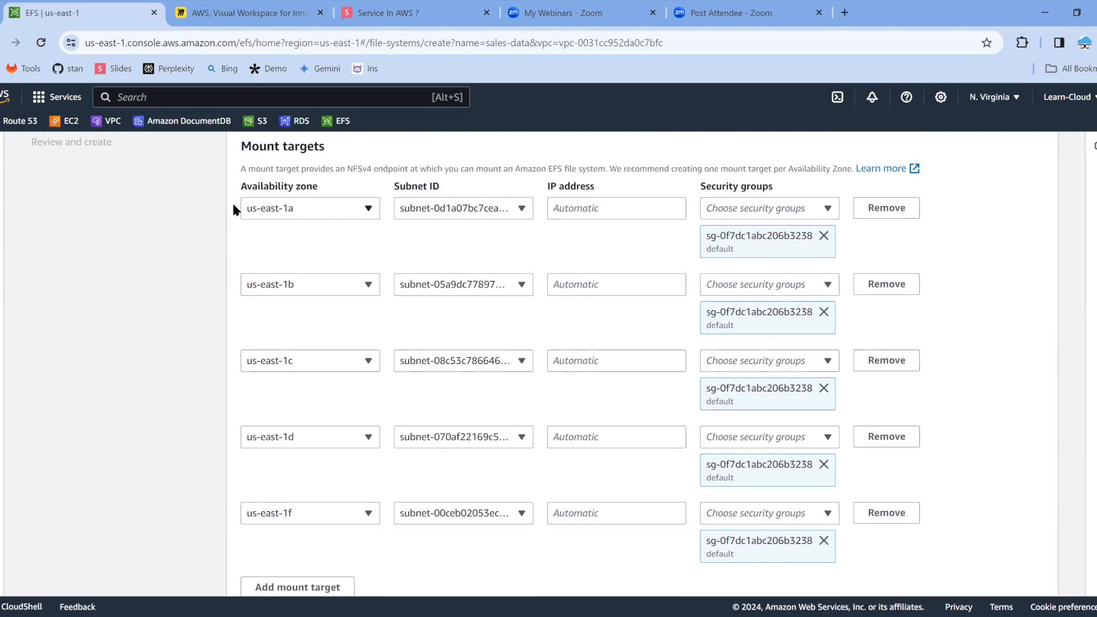
scroll(327, 382, down, 1)
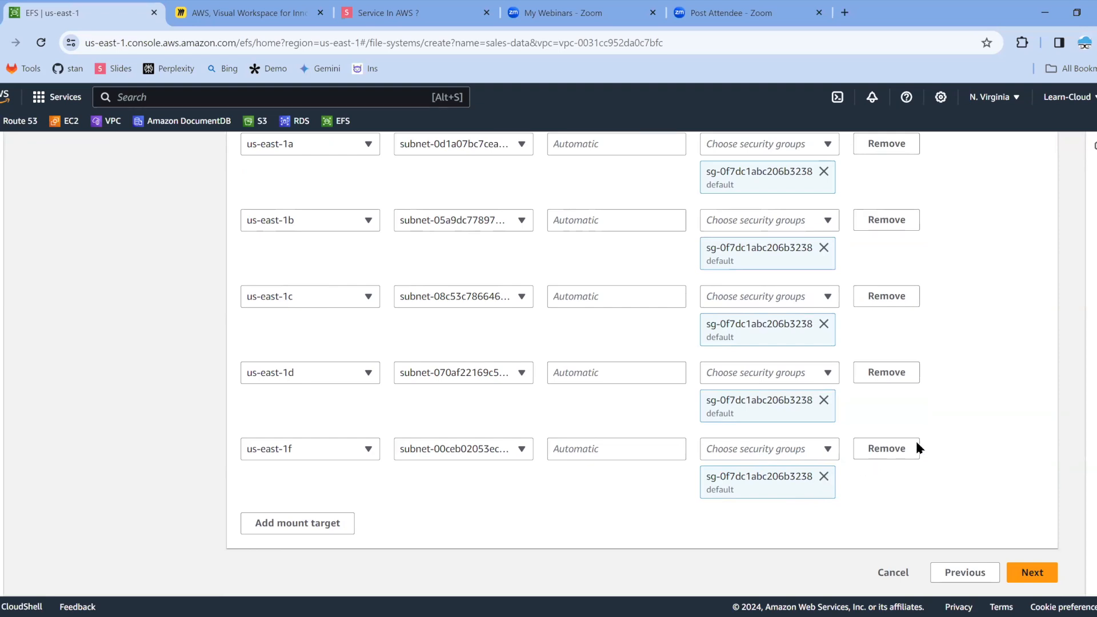
scroll(916, 446, up, 1)
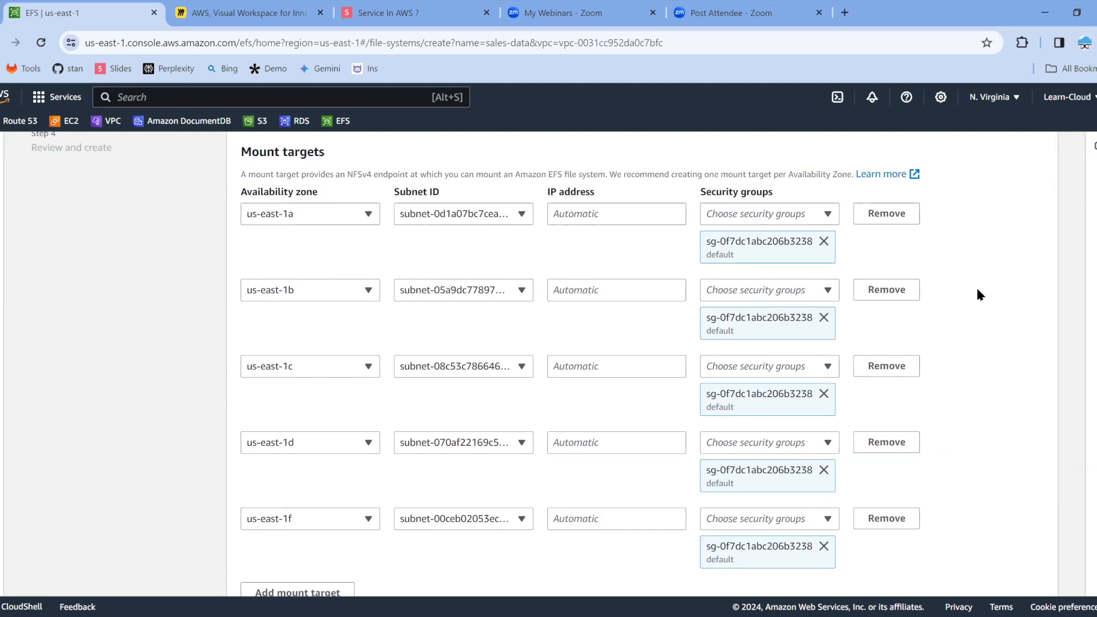
scroll(975, 303, down, 1)
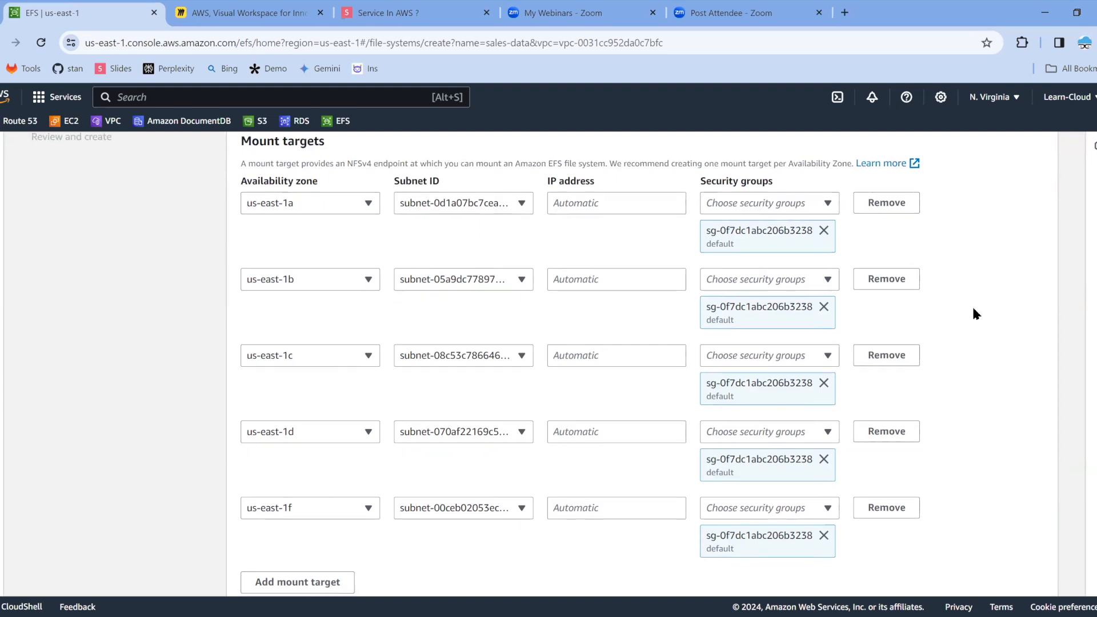
click(1027, 574)
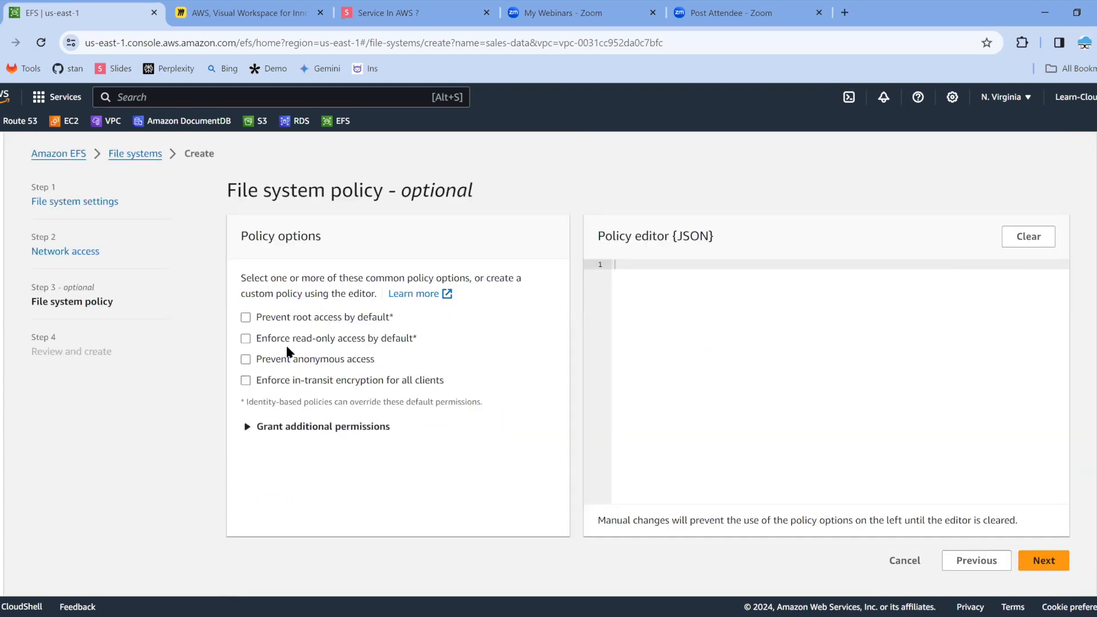
Try the policy options for preventing root access, enforcing read-only access and preventing anonymous access, clearing each one again.
click(246, 319)
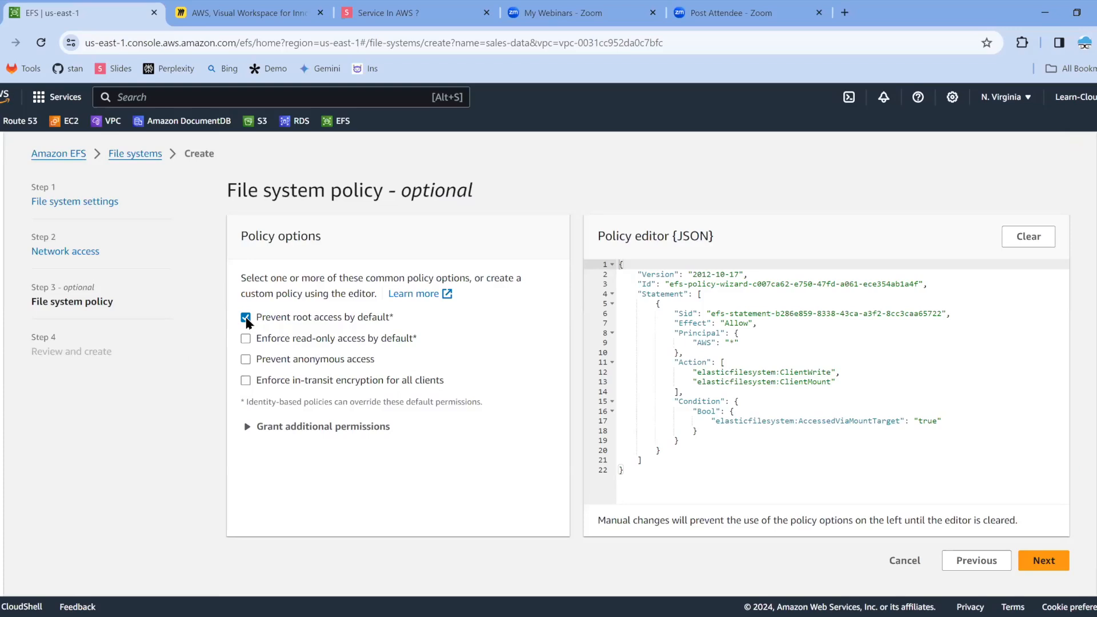
click(247, 319)
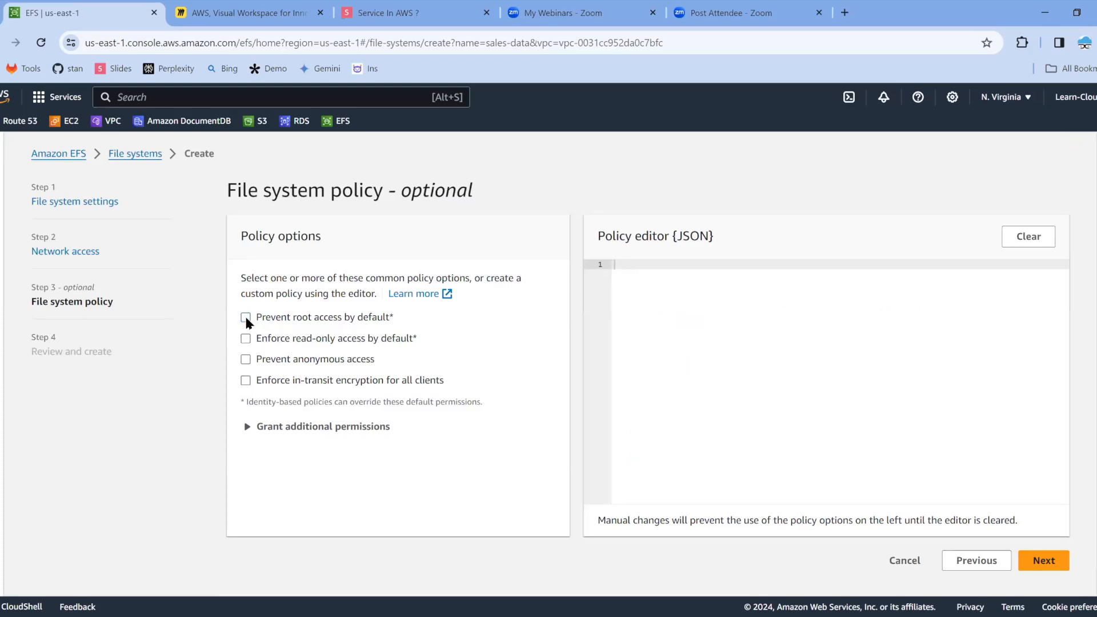
click(246, 341)
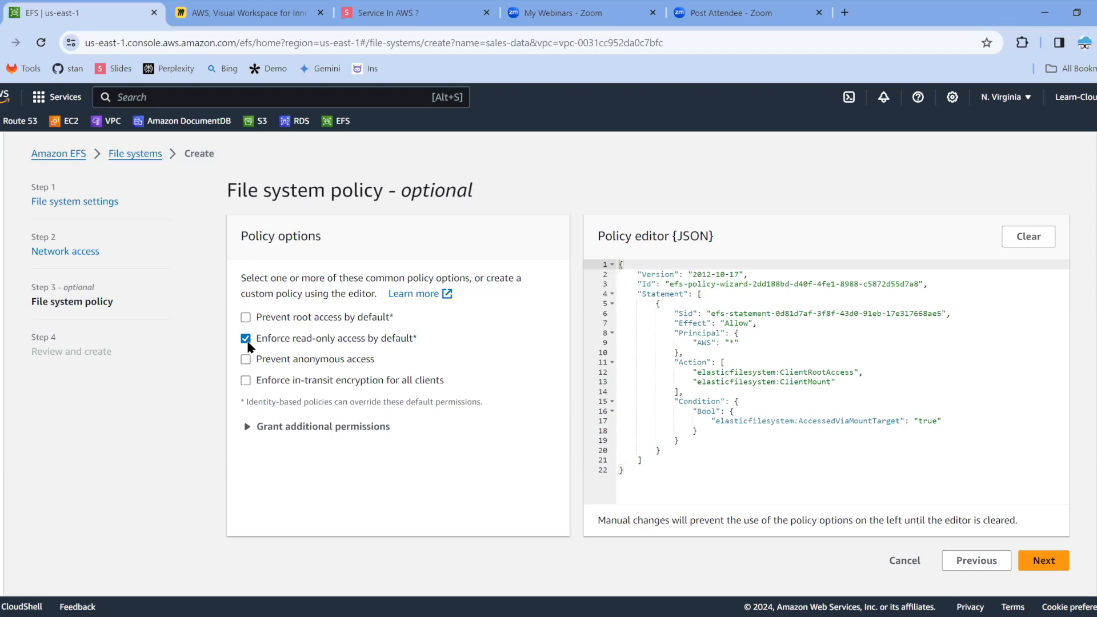
click(247, 342)
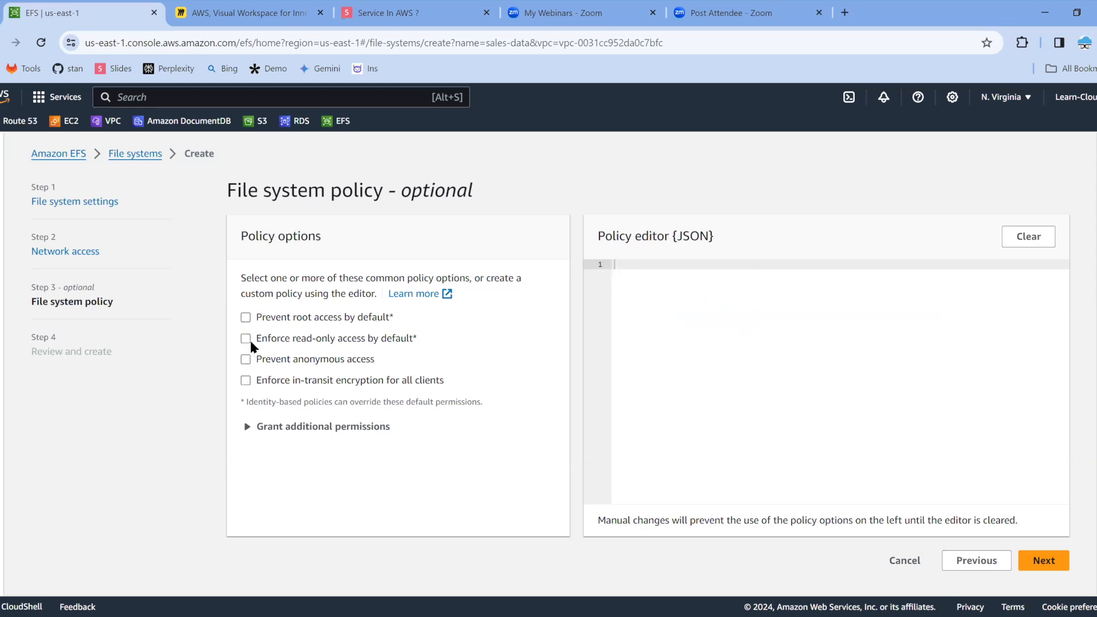
click(246, 359)
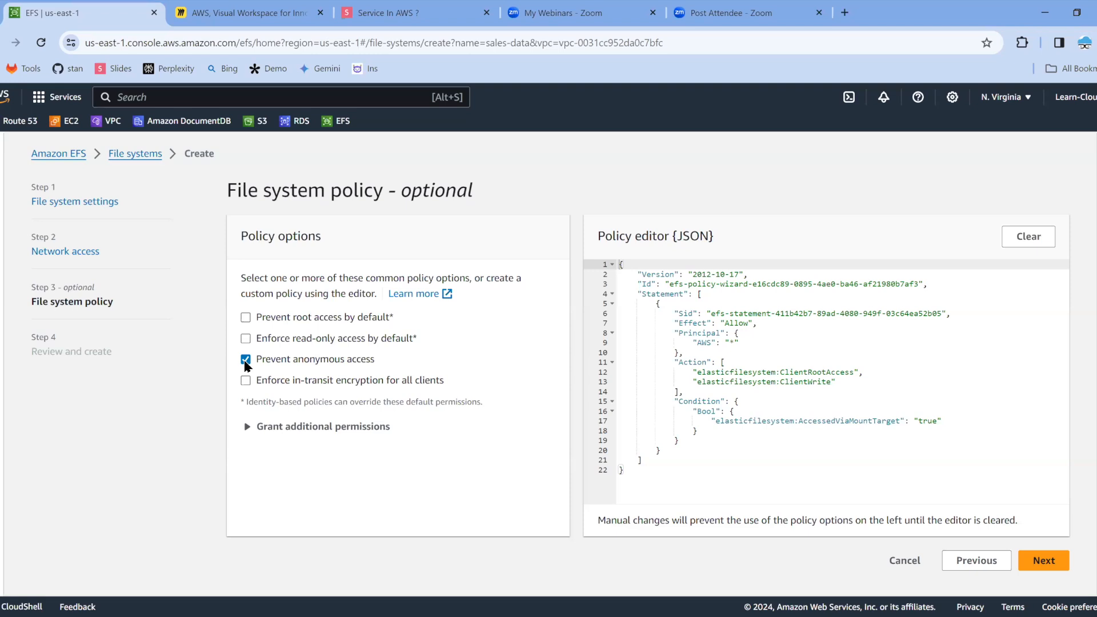
click(246, 361)
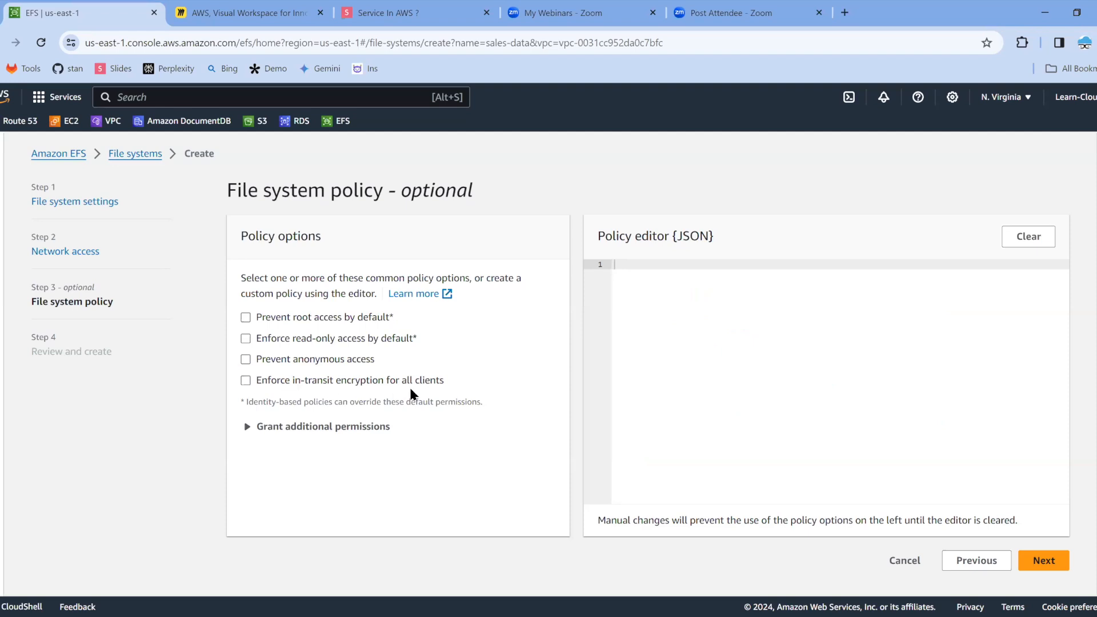
drag(448, 381, 252, 382)
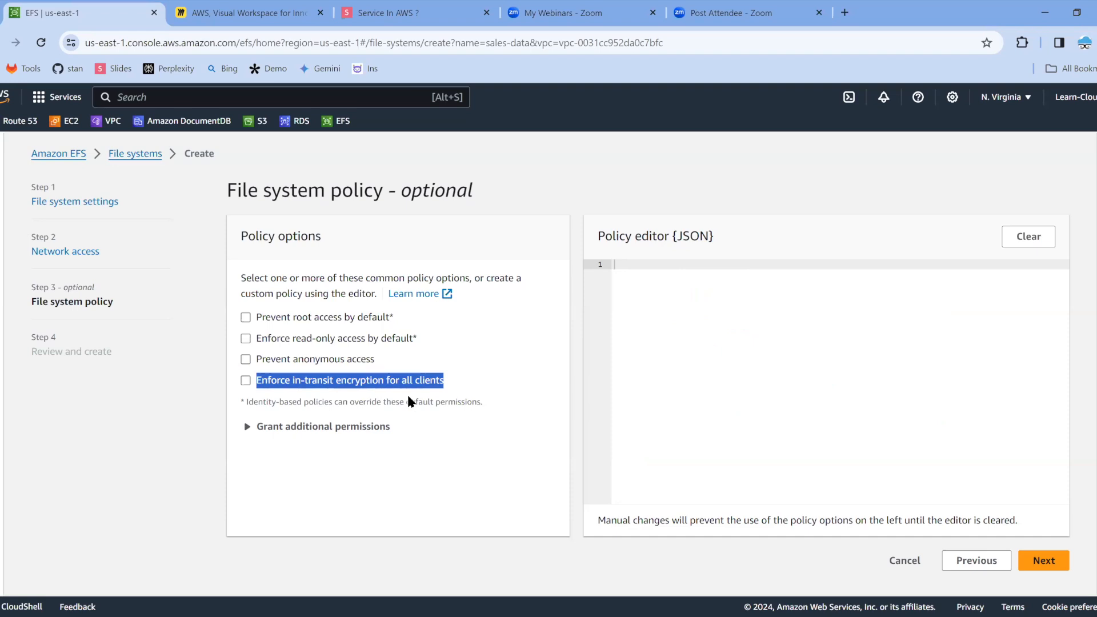
Skip the file system policy, create the sales-data file system from the review page and refresh the file systems list.
click(1056, 563)
scroll(825, 463, down, 20)
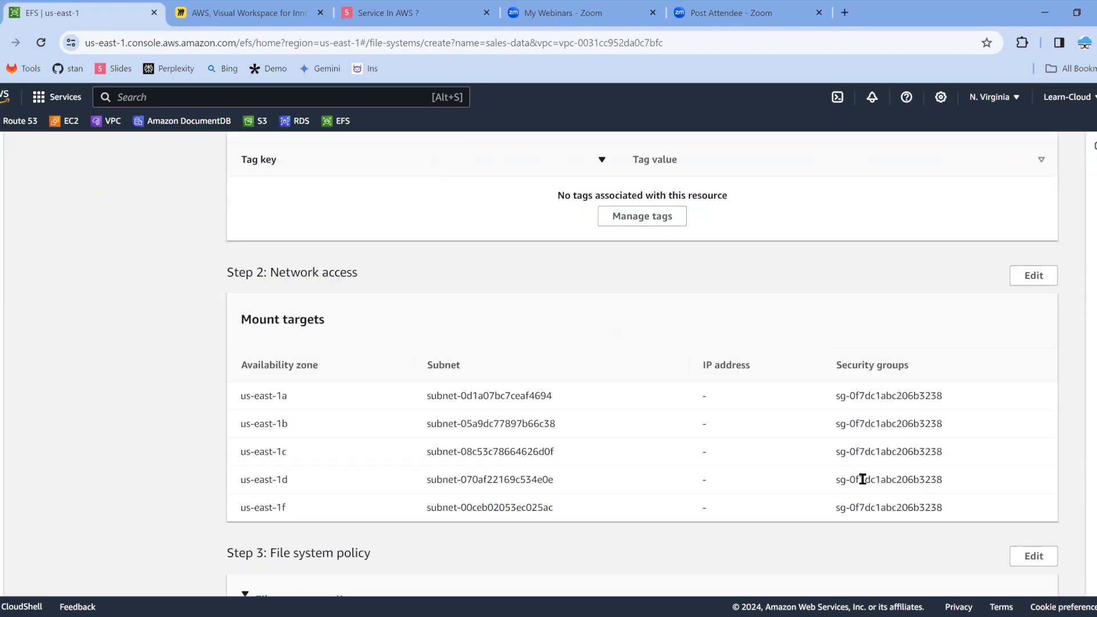
click(1049, 578)
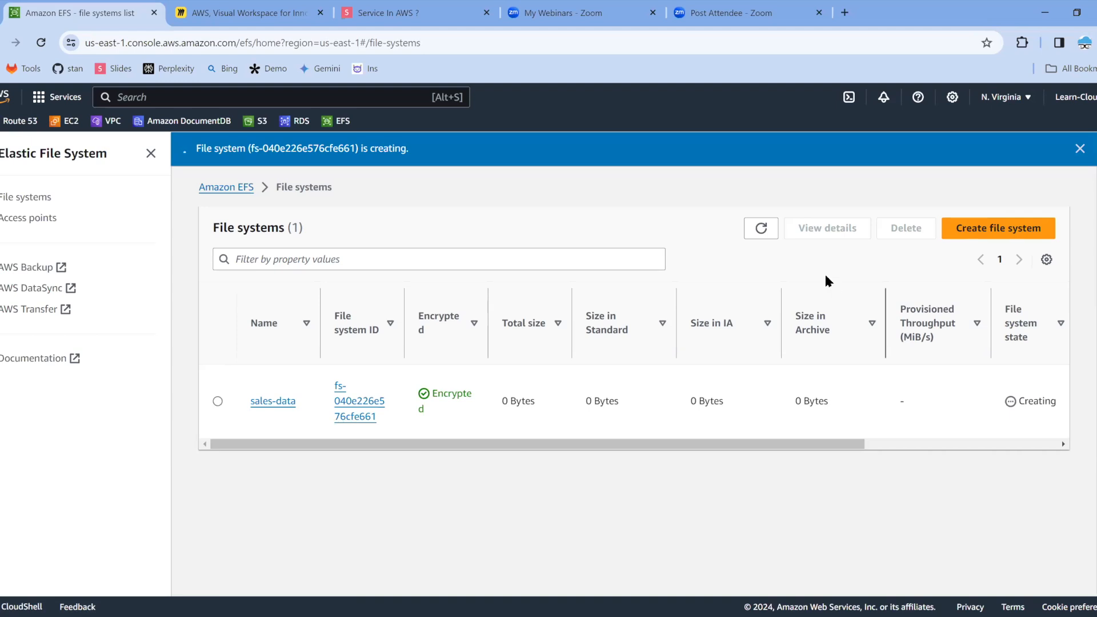
click(762, 229)
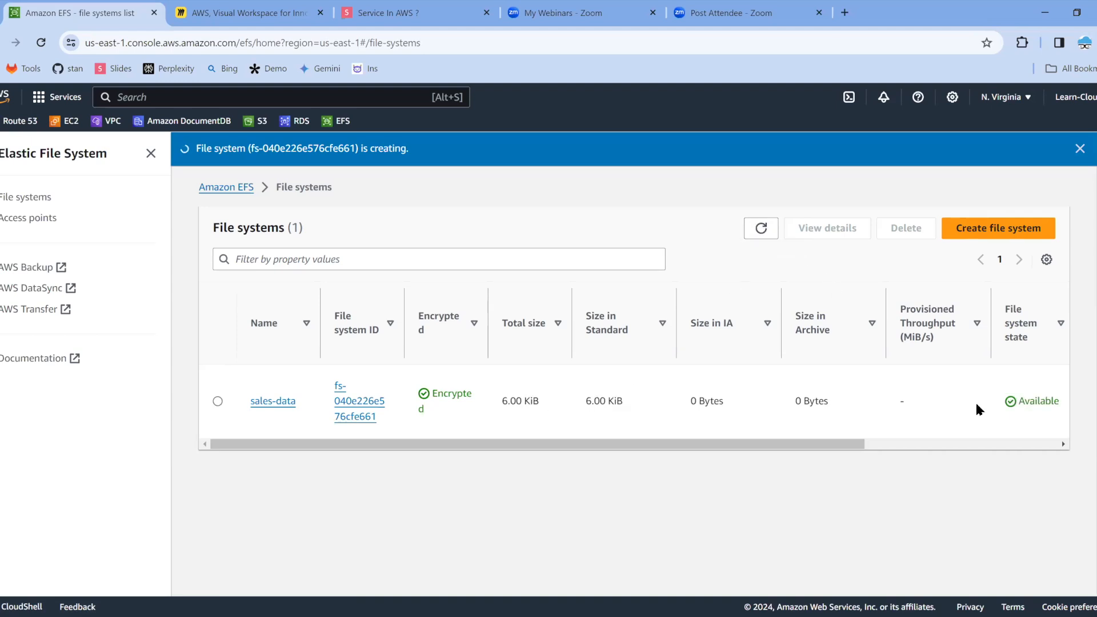
drag(1016, 400, 988, 422)
drag(432, 460, 243, 458)
Open the sales-data file system and examine its general settings and metered size in Standard, IA and Archive.
click(273, 418)
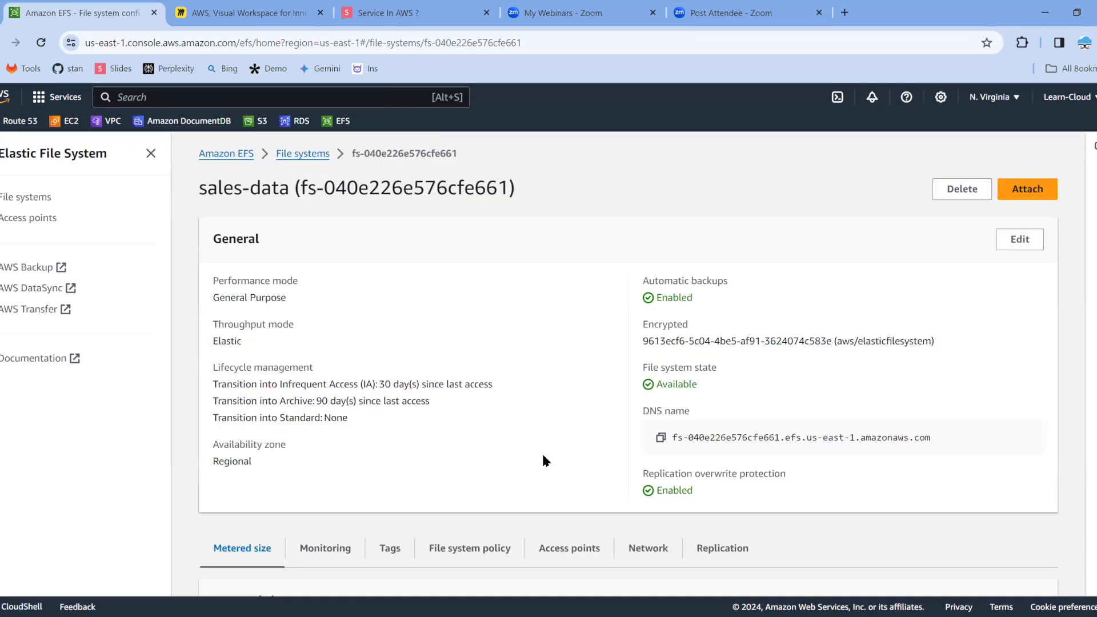
scroll(577, 449, down, 5)
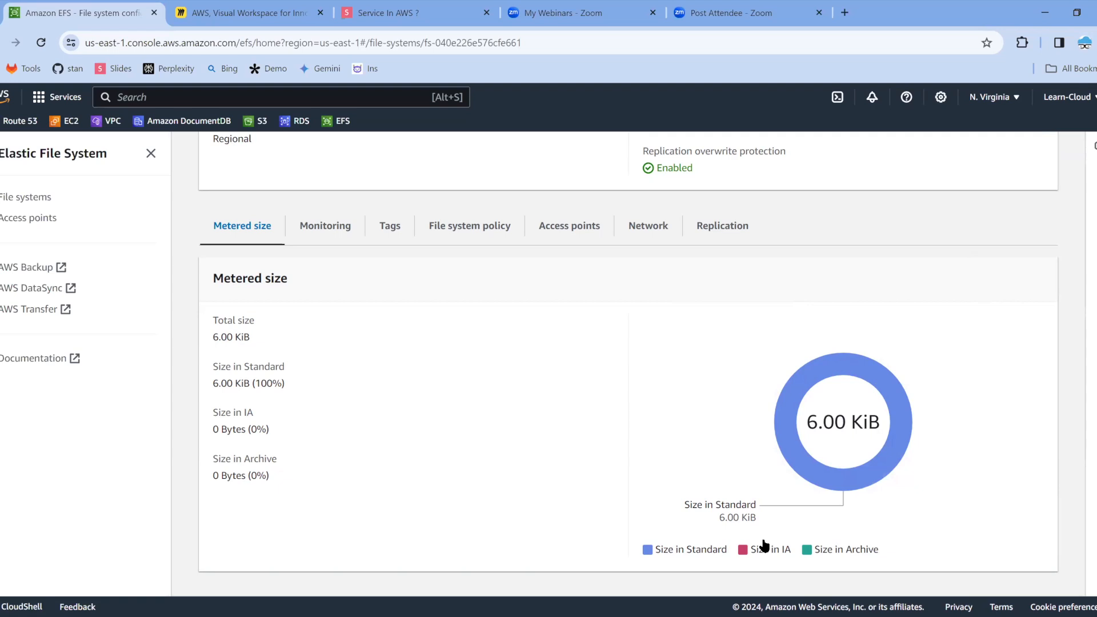
drag(652, 549, 741, 542)
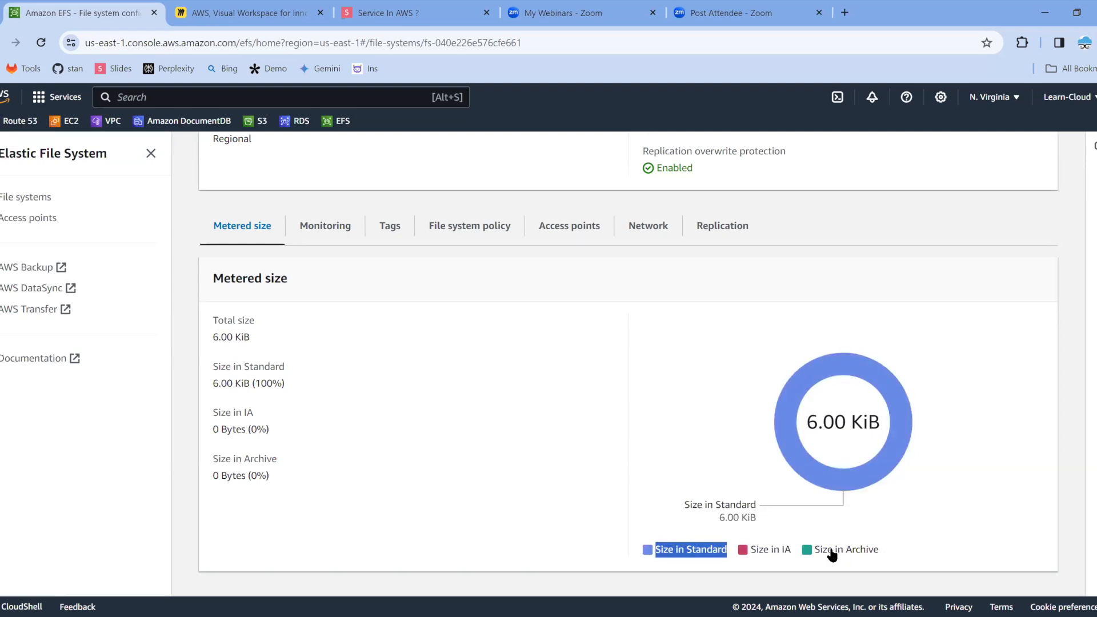
triple_click(809, 550)
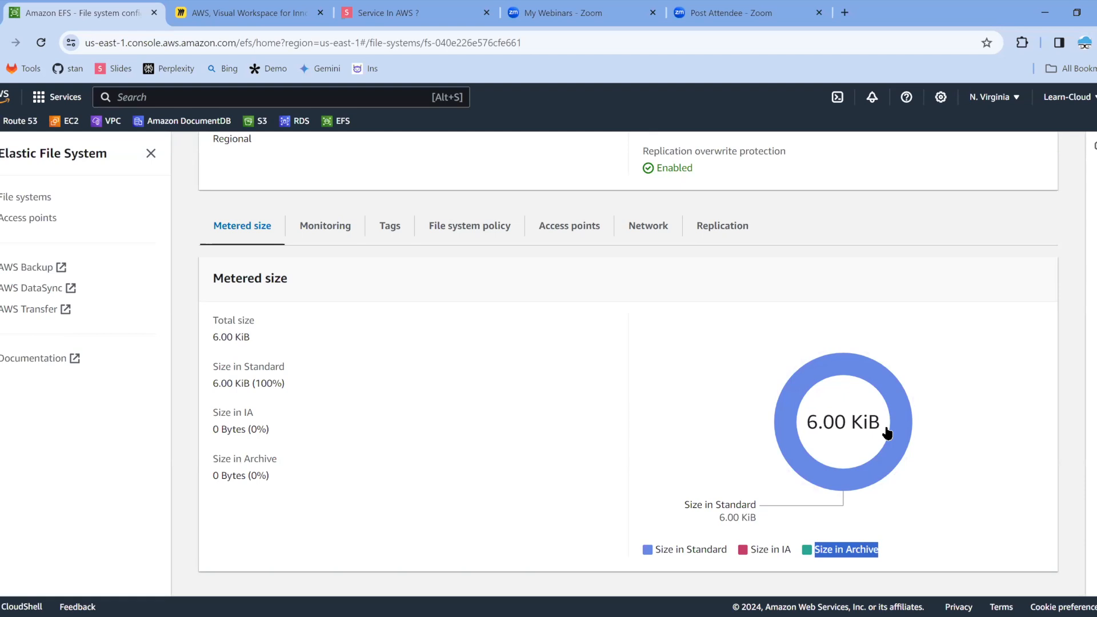
drag(730, 553, 654, 553)
drag(884, 555, 812, 553)
mouse_move(814, 471)
Look through the file system policy, access points, replication and network details of sales-data.
click(482, 225)
click(581, 227)
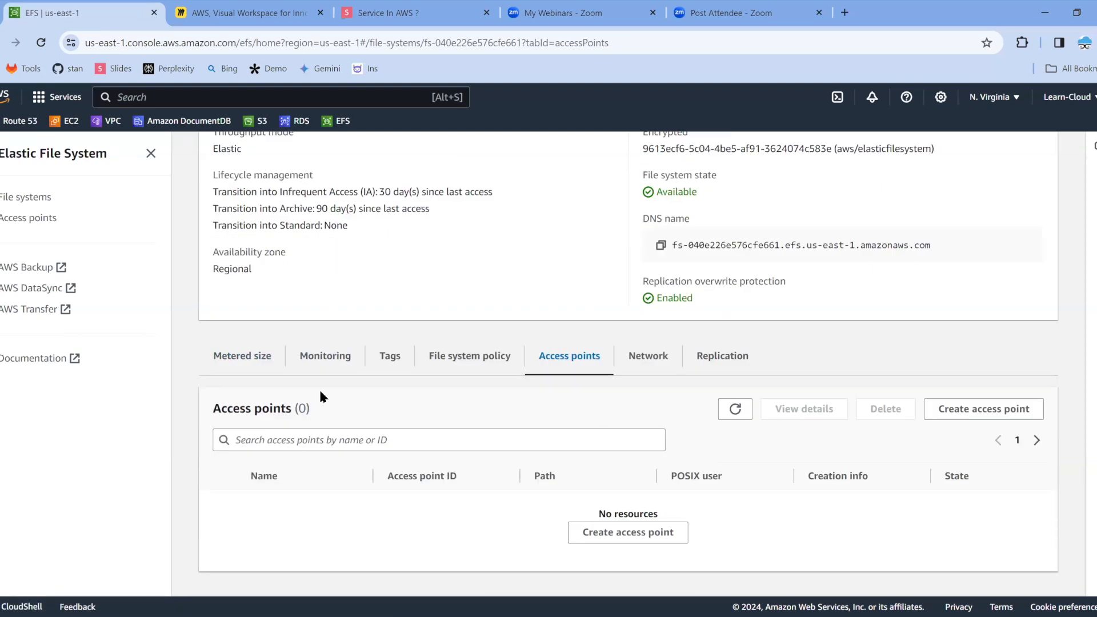
click(245, 357)
click(723, 357)
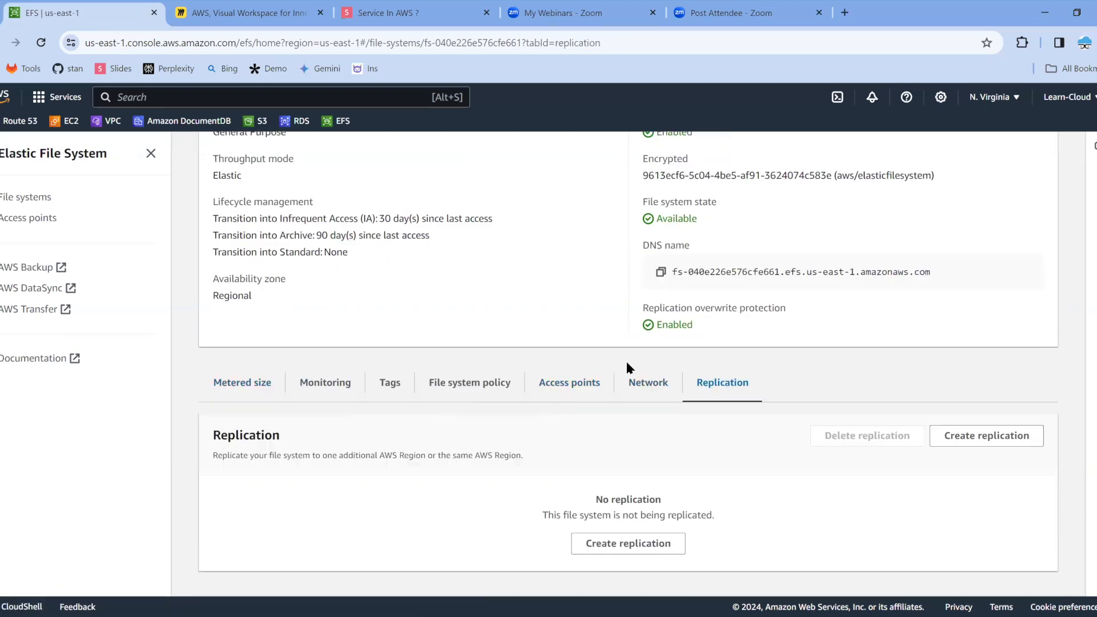
click(648, 383)
scroll(486, 337, up, 3)
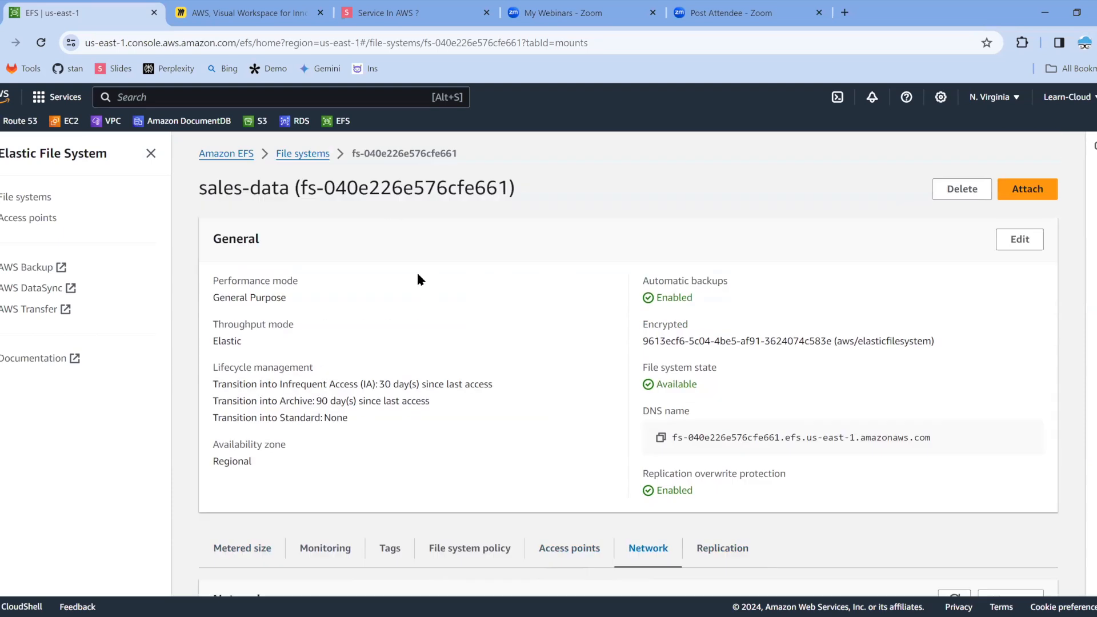
Return to the file systems list and check the availability zone and replication overwrite protection columns for sales-data.
click(312, 154)
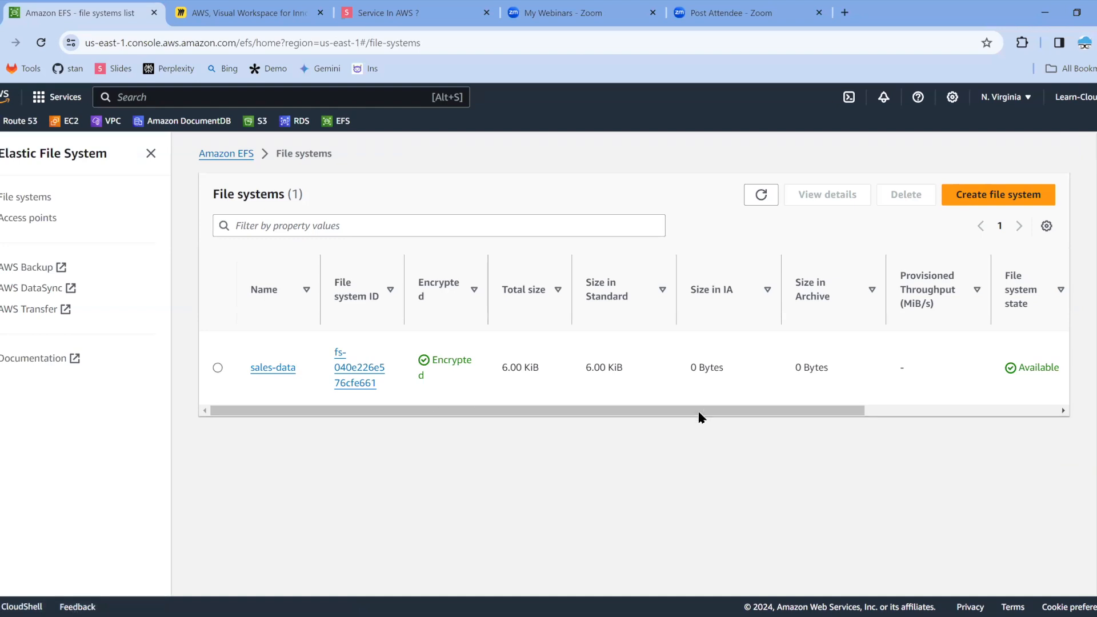
drag(698, 410, 906, 410)
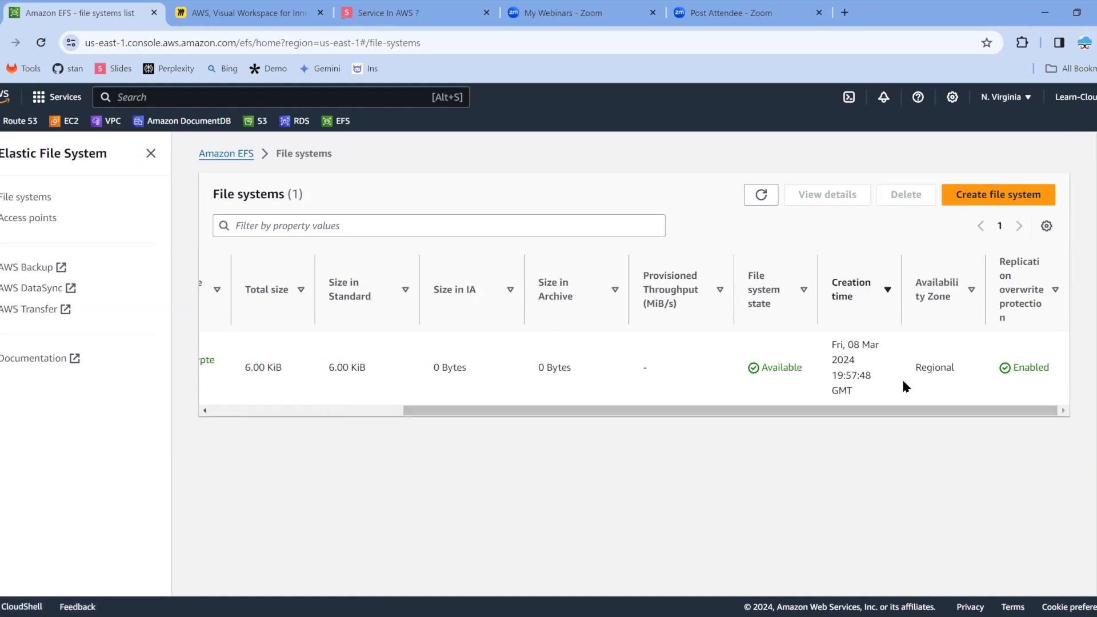
double_click(937, 368)
drag(937, 412, 1037, 318)
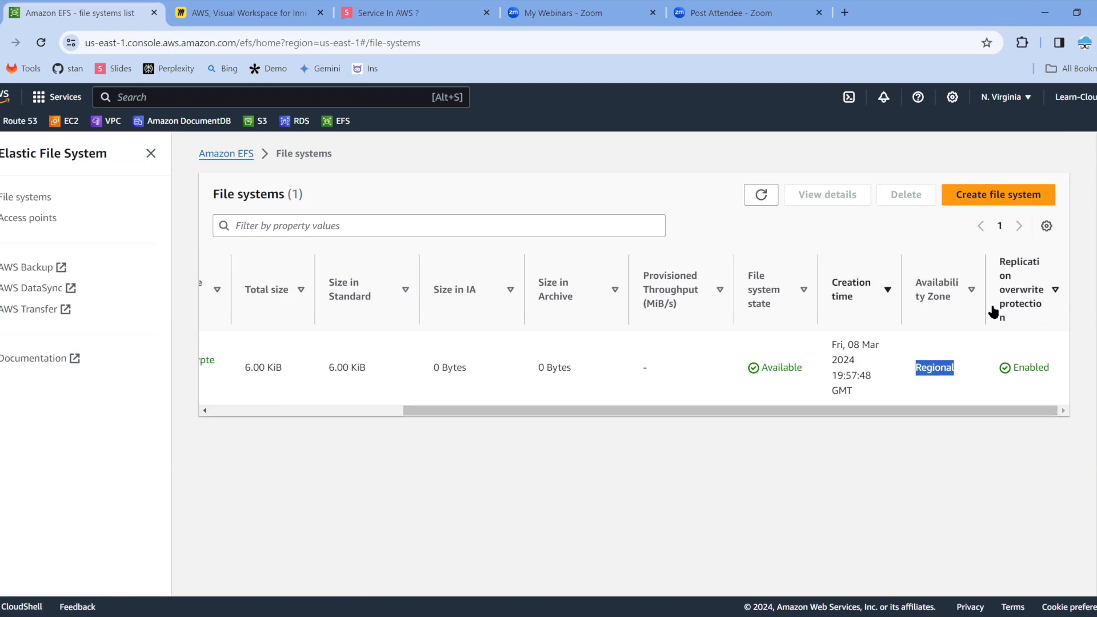
drag(972, 410, 290, 354)
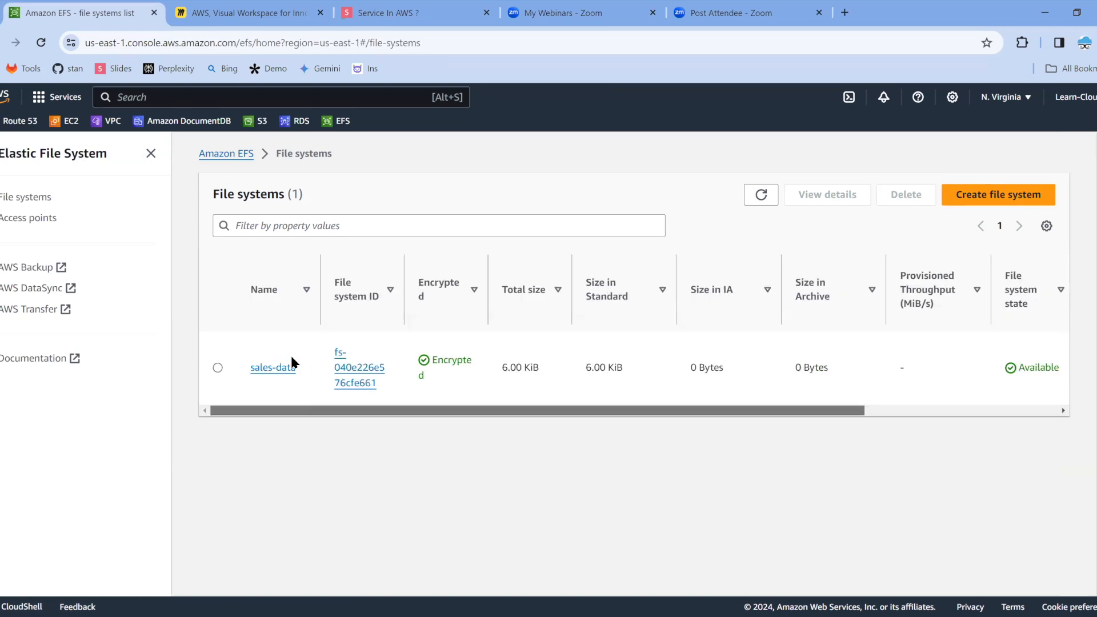
Reopen sales-data and copy its NFS client command for mounting via DNS from the attach instructions.
click(266, 369)
scroll(602, 360, down, 3)
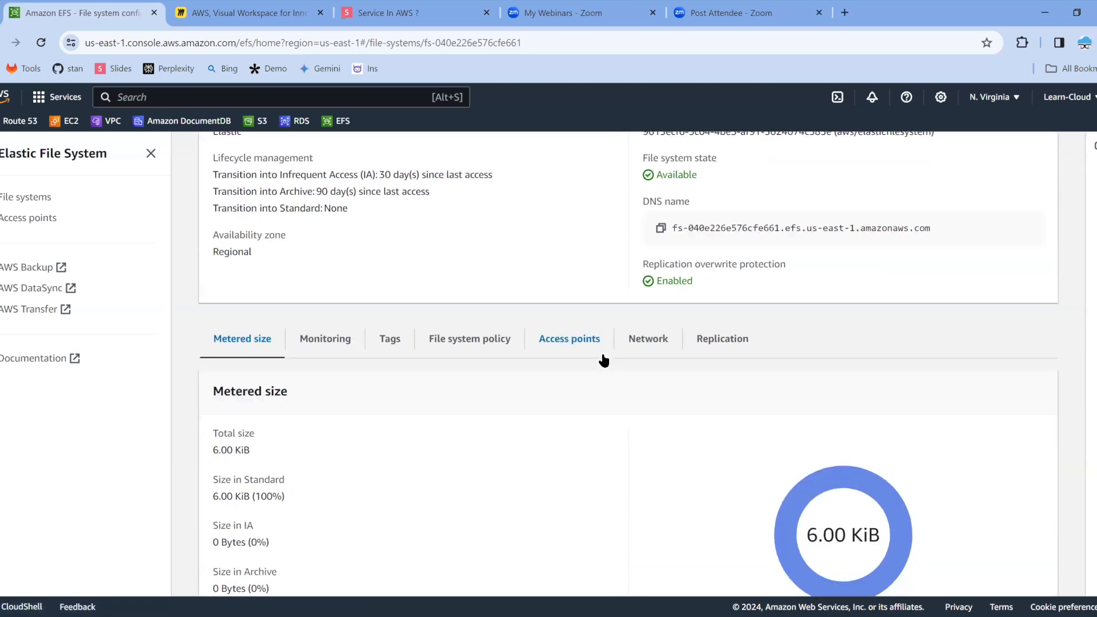
scroll(604, 363, up, 5)
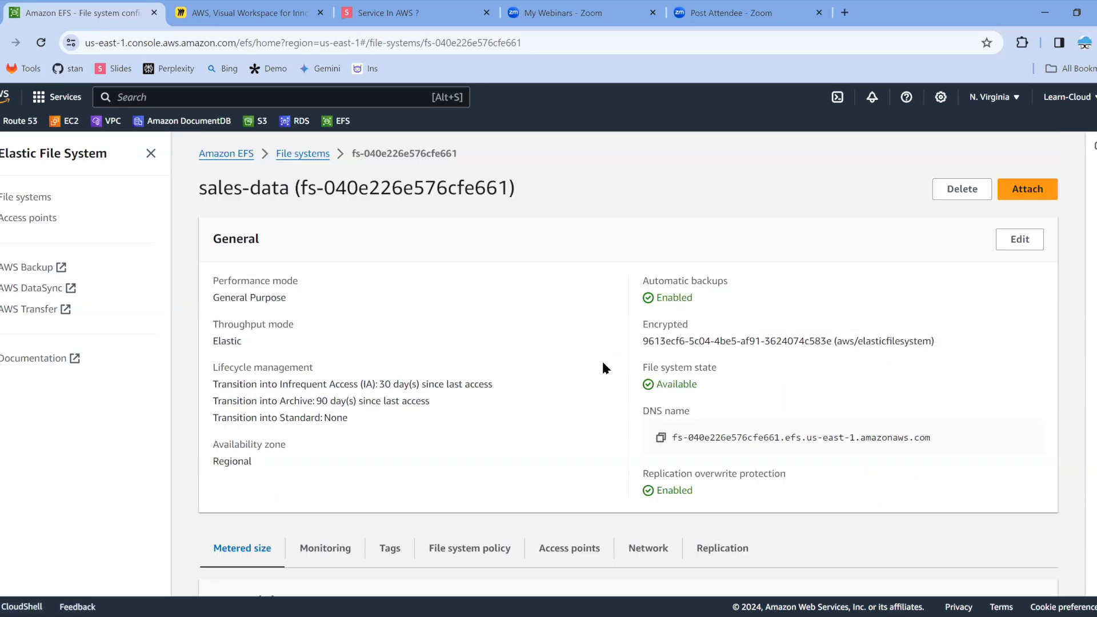
click(1023, 192)
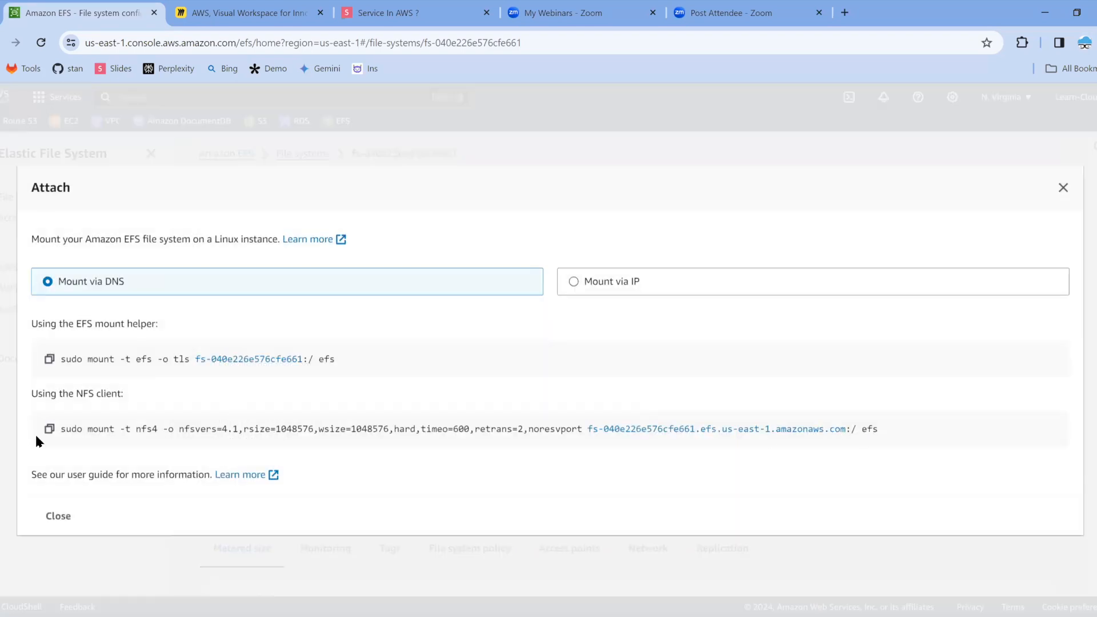
click(49, 429)
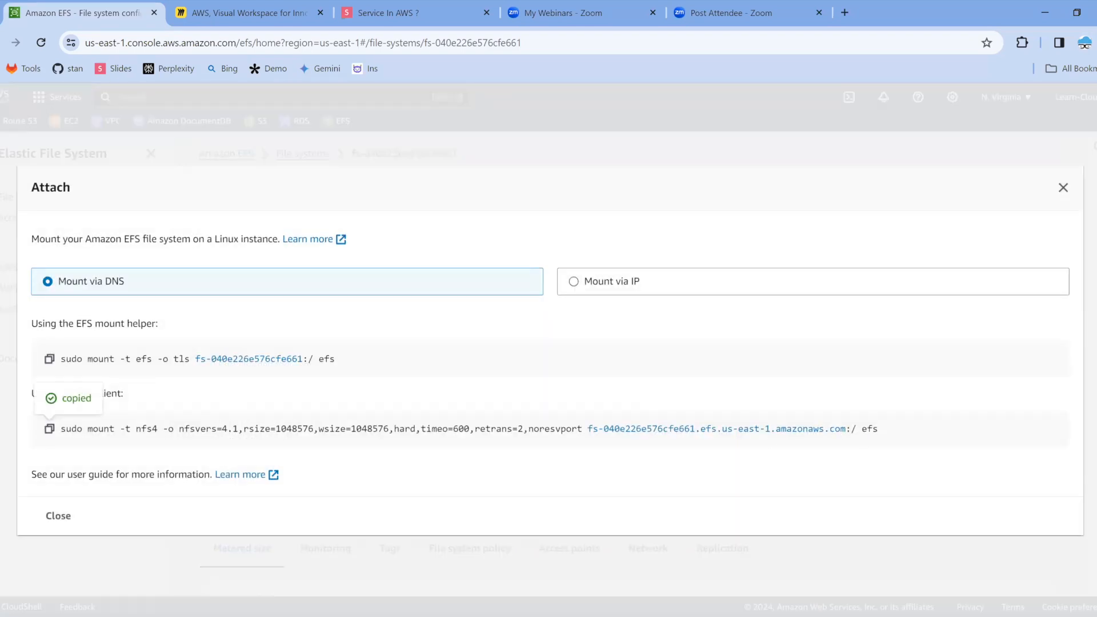
Switch to Xshell, create a directory named sales on the Ratings server, and check it with pwd and ls -ltr.
key(alt+Tab)
text(mkdir )
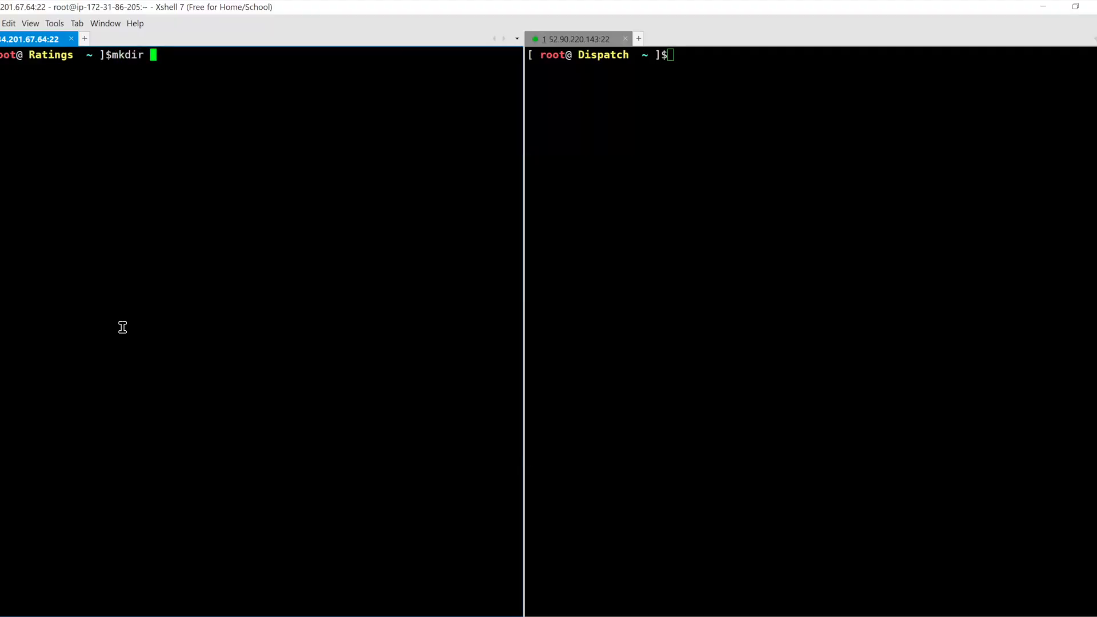
text(sales)
key(Return)
text(pwd)
key(Return)
text(ls -ltr)
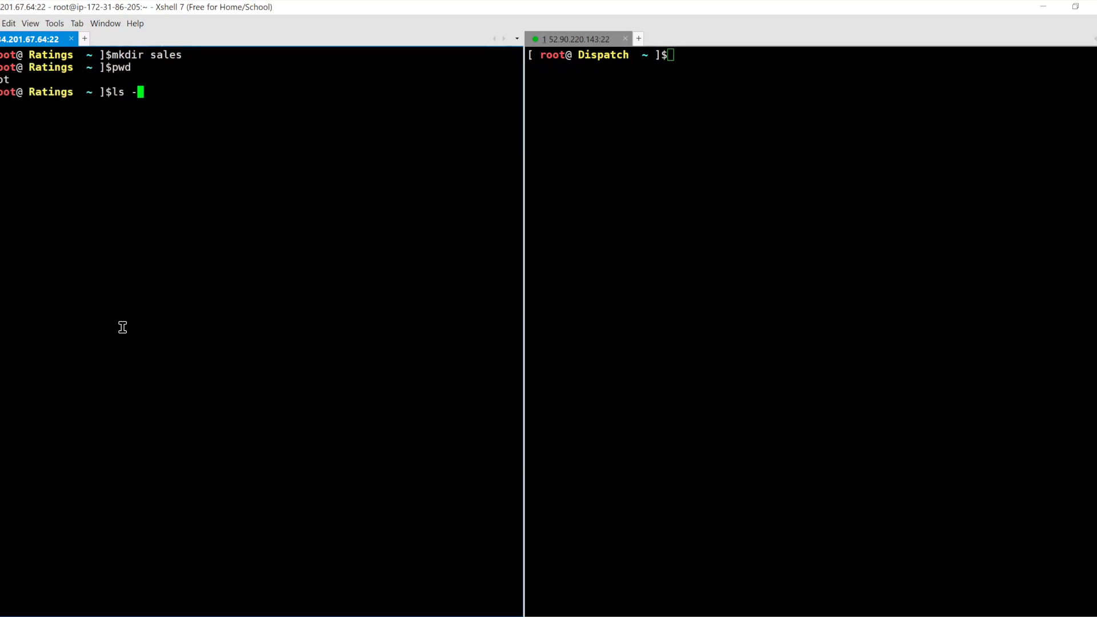
key(Return)
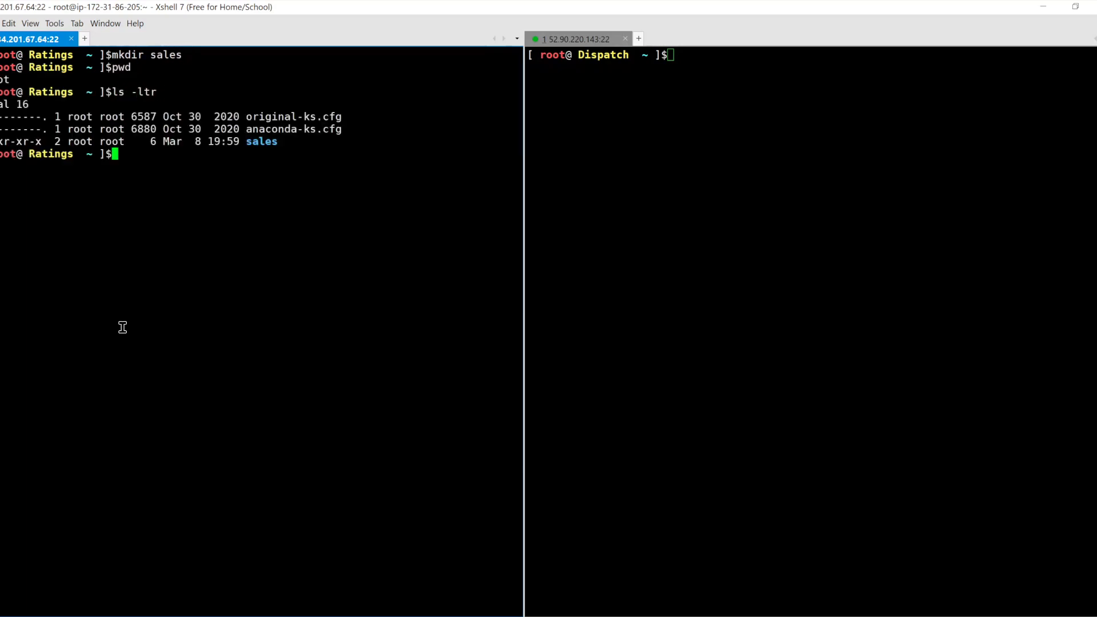
double_click(267, 146)
click(461, 191)
Widen the Ratings terminal and run the copied NFS mount command with sales/ as the mount point instead of efs.
drag(523, 191, 691, 215)
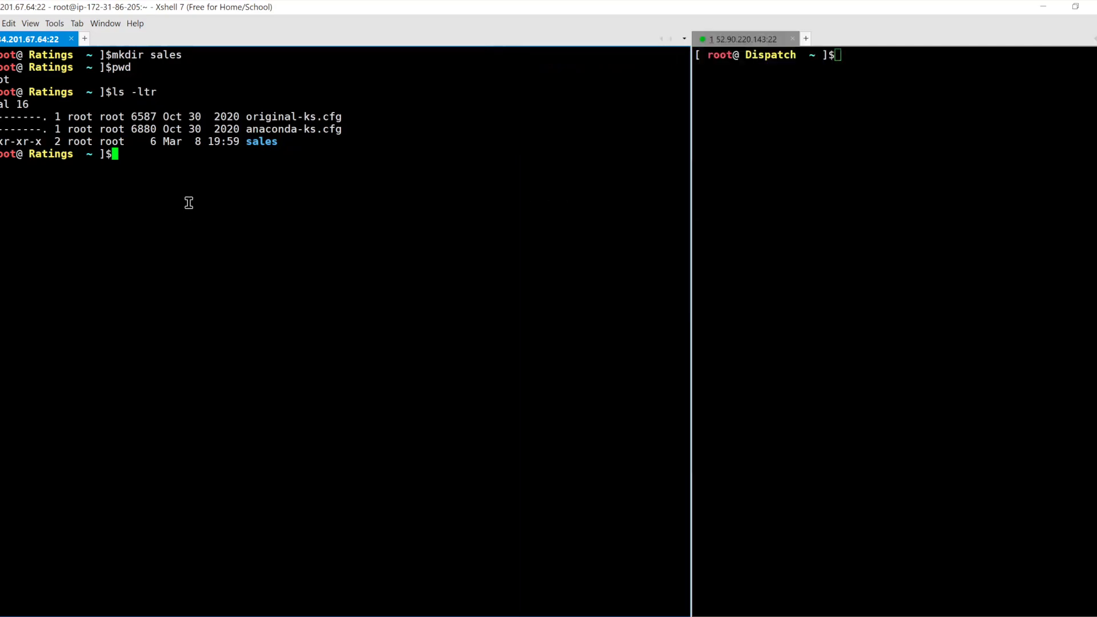
double_click(262, 142)
click(283, 230)
key(shift+Insert)
key(BackSpace)
key(BackSpace)
key(BackSpace)
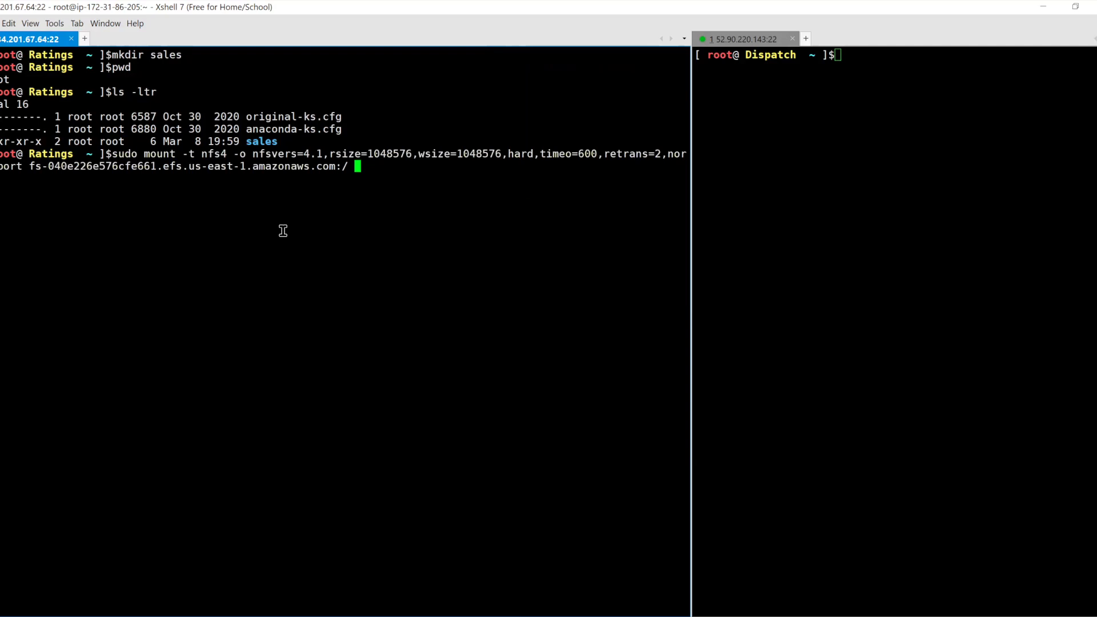
text(salmes)
key(BackSpace)
key(BackSpace)
key(BackSpace)
text(es/)
key(Return)
Clear the Ratings terminal and run df -h to check the EFS mount and its mount point.
text(ls -)
text(df -h)
key(ctrl+l)
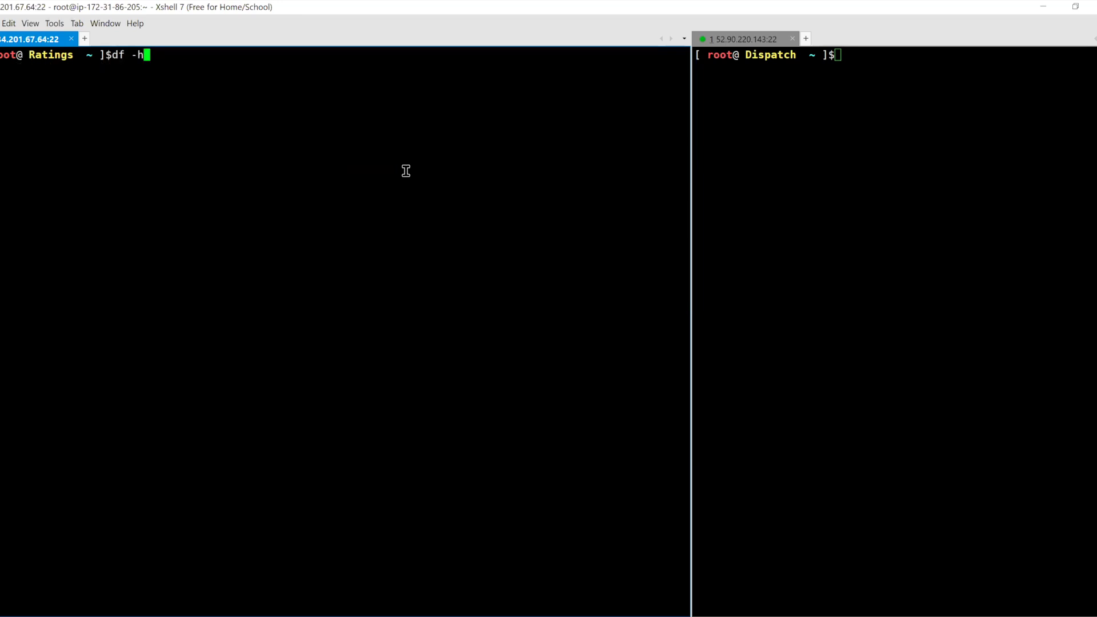
key(Return)
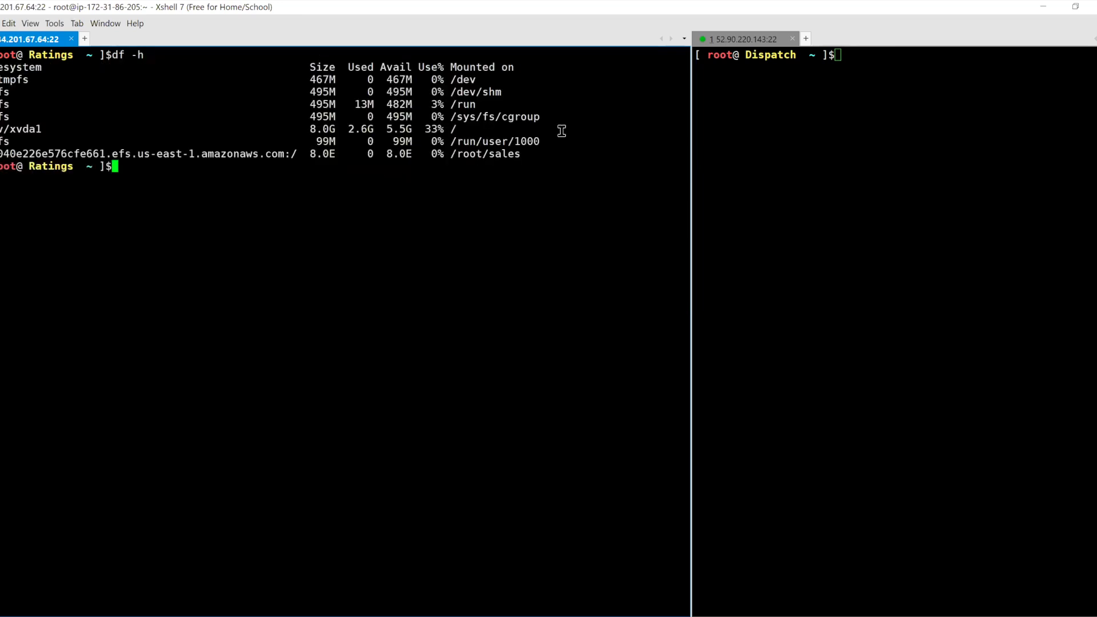
drag(450, 154, 520, 155)
drag(1, 154, 301, 155)
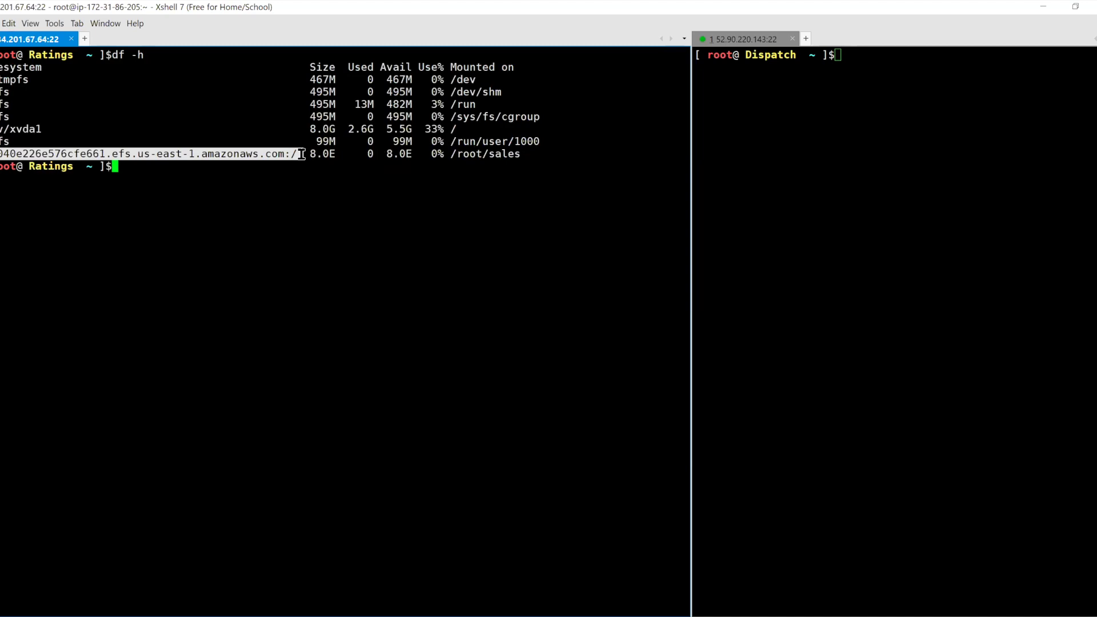
click(283, 202)
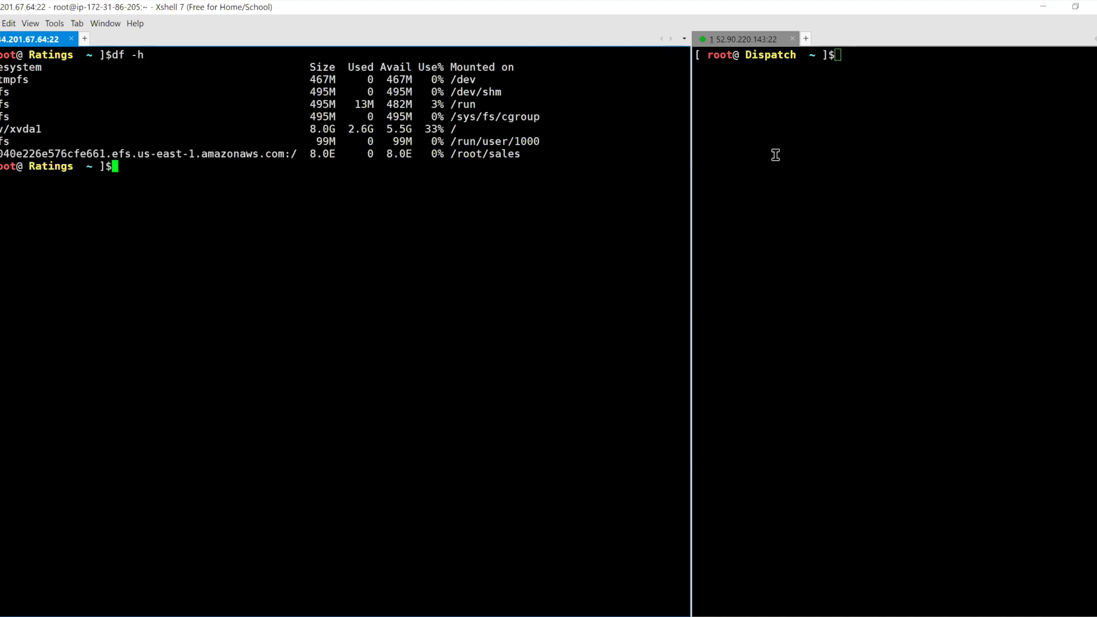
Narrow the Ratings terminal, change into sales/, clear the terminal and list the directory with ls -ltr.
drag(692, 125, 508, 128)
text(cd )
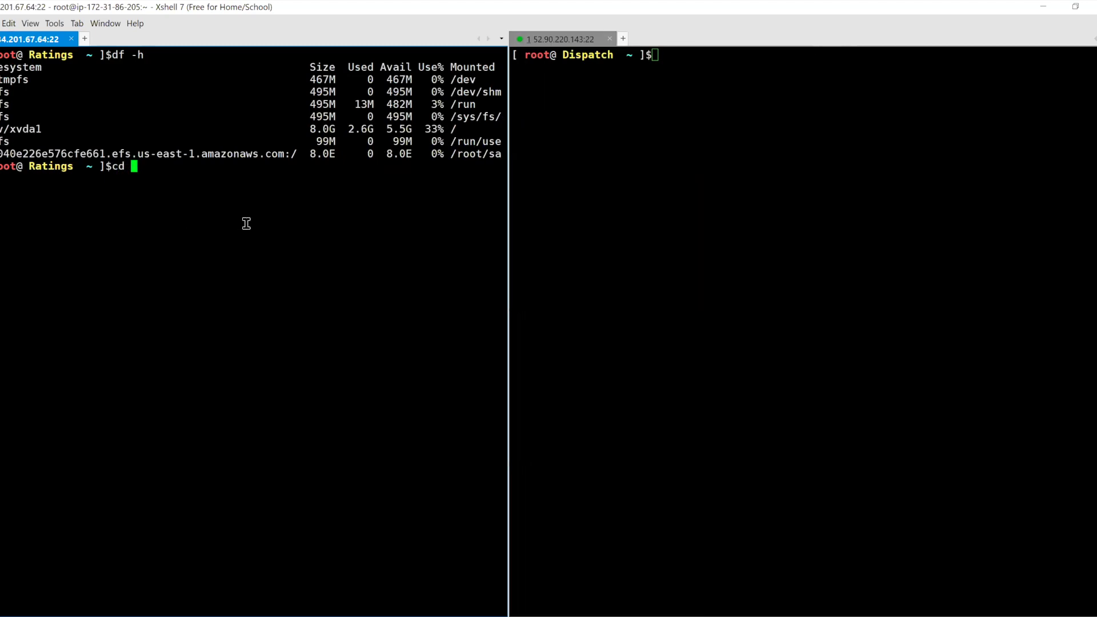
text(sales/)
key(Return)
key(ctrl+l)
text(ls -ltr)
key(Return)
Create the empty files devops.txt, k8s.txt, tf.txt and sales.txt in the Ratings sales directory with touch and list them with ls -ltr.
text(tou)
key(BackSpace)
key(BackSpace)
key(BackSpace)
text(touch de)
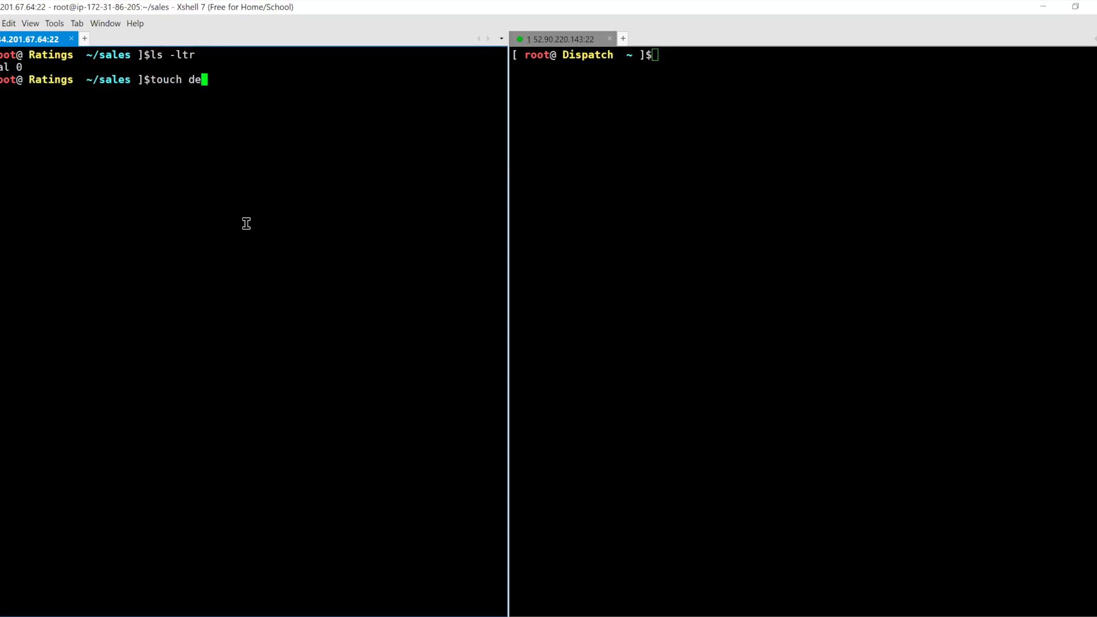
text(vops.txt k8s.txt )
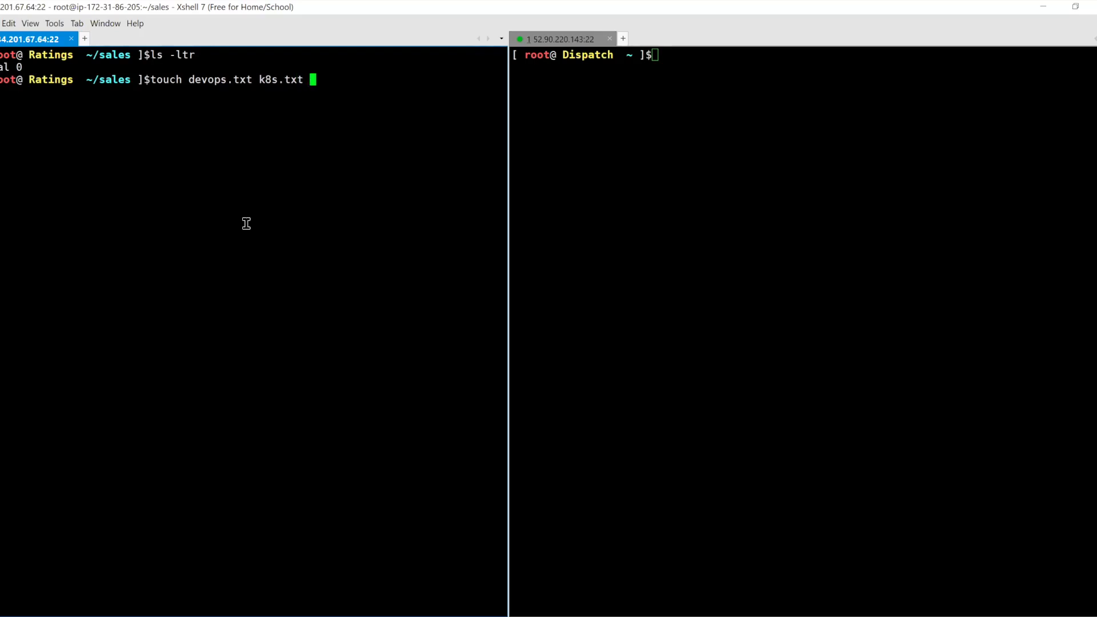
text(tf.txt sal)
text(.es.)
key(BackSpace)
key(BackSpace)
key(BackSpace)
key(BackSpace)
text(es.txt)
key(Return)
text(ls -lt)
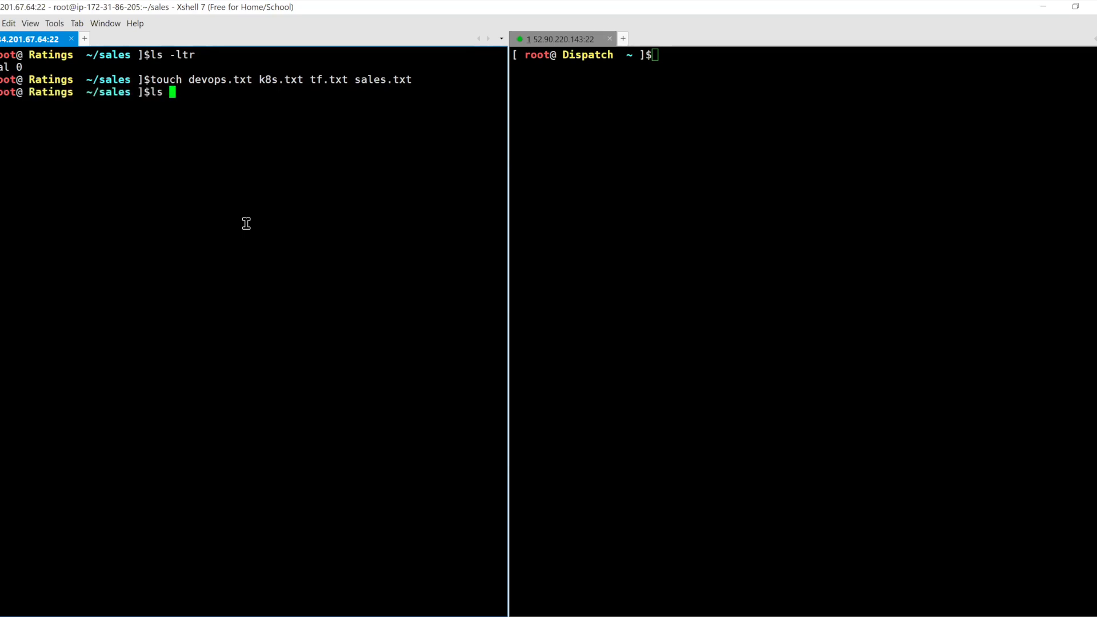
text(r)
key(Return)
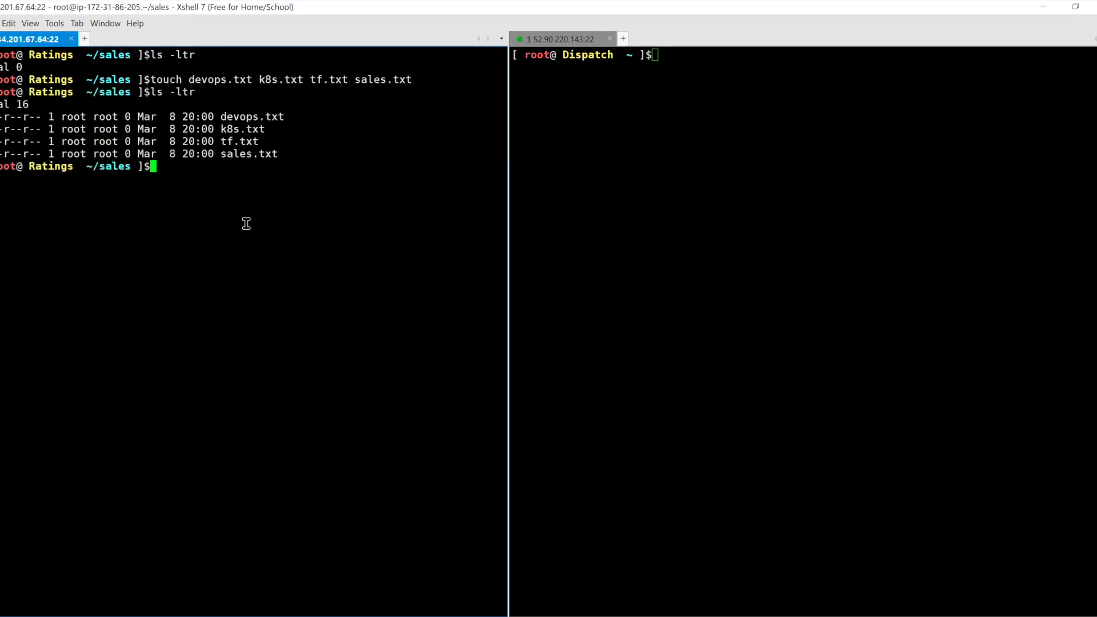
key(super+shift+s)
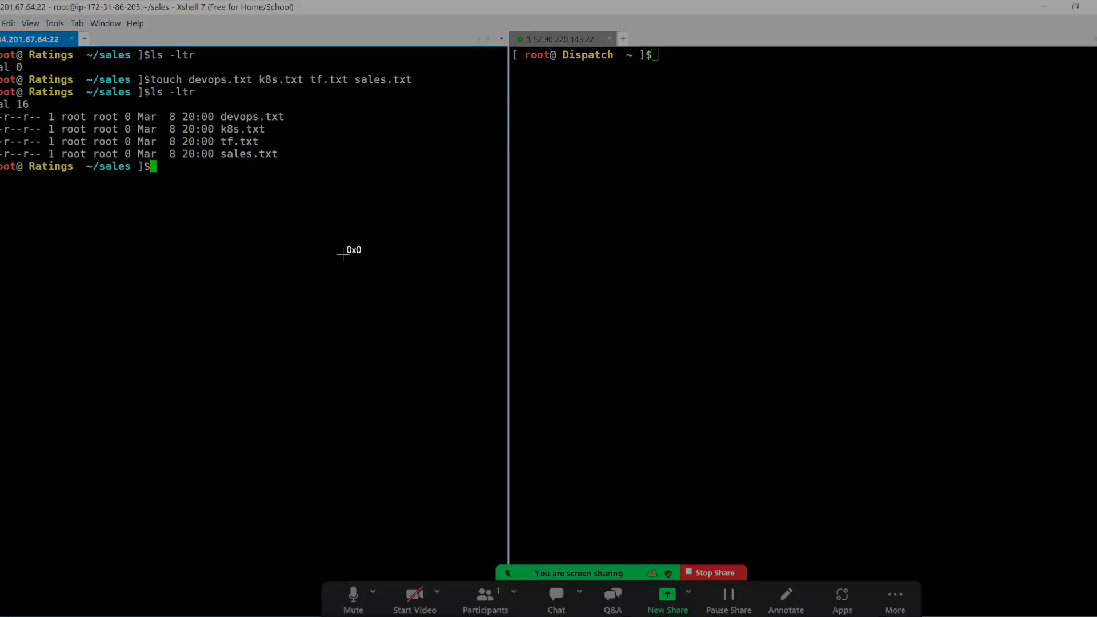
key(Escape)
Create a directory named sales on the Dispatch server and check it with ls -ltr and pwd.
click(723, 196)
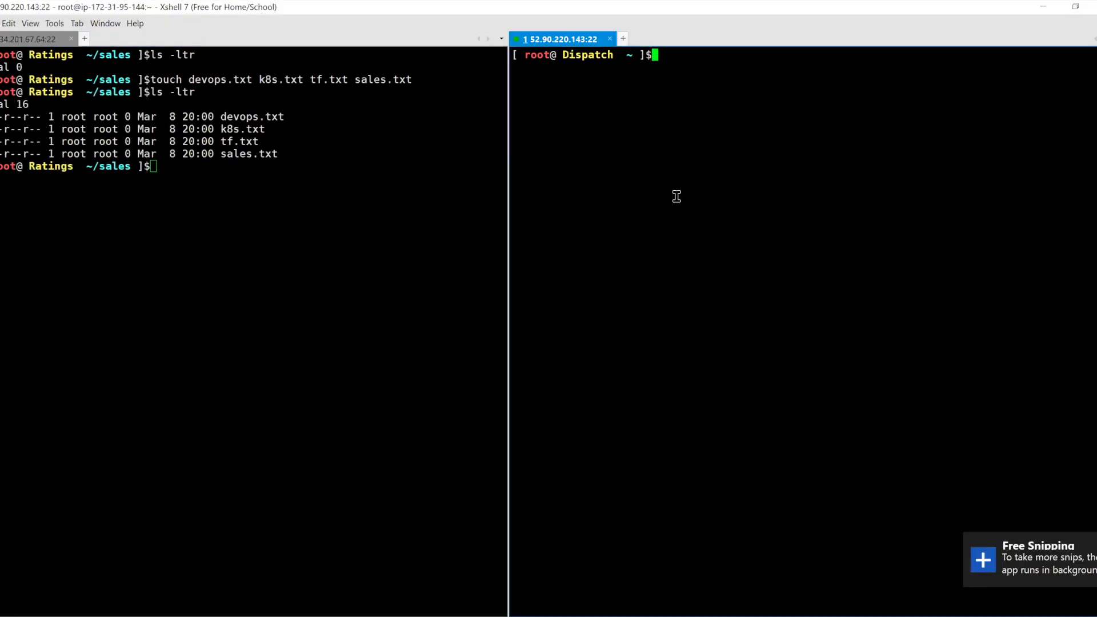
text(mkdir sales)
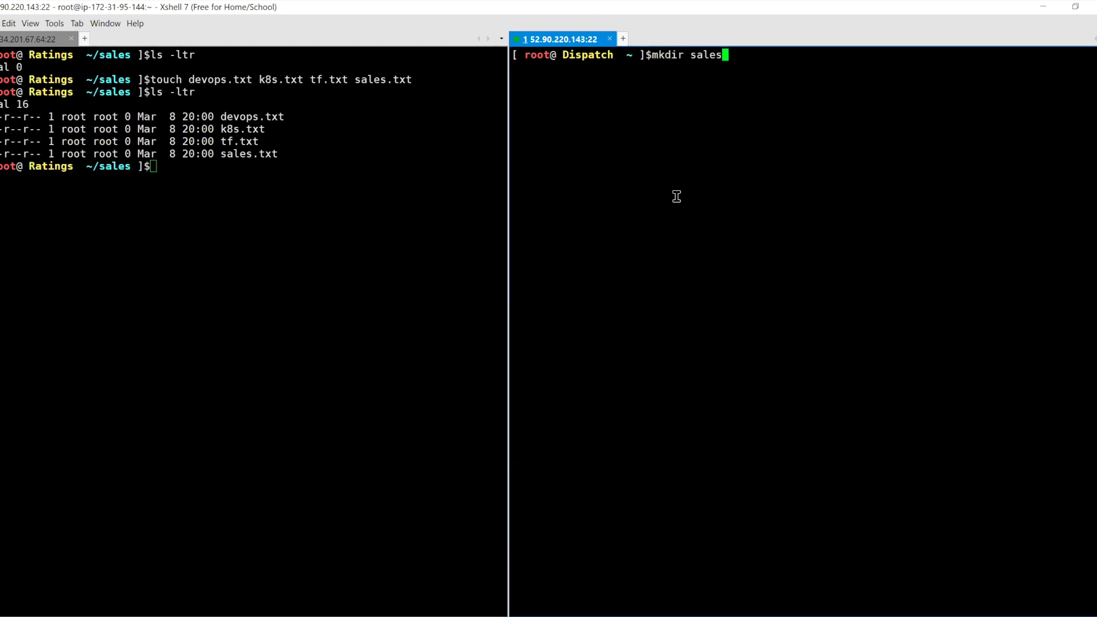
key(Return)
text(ls -ltr)
key(Return)
key(ctrl+l)
text(pwd)
key(Return)
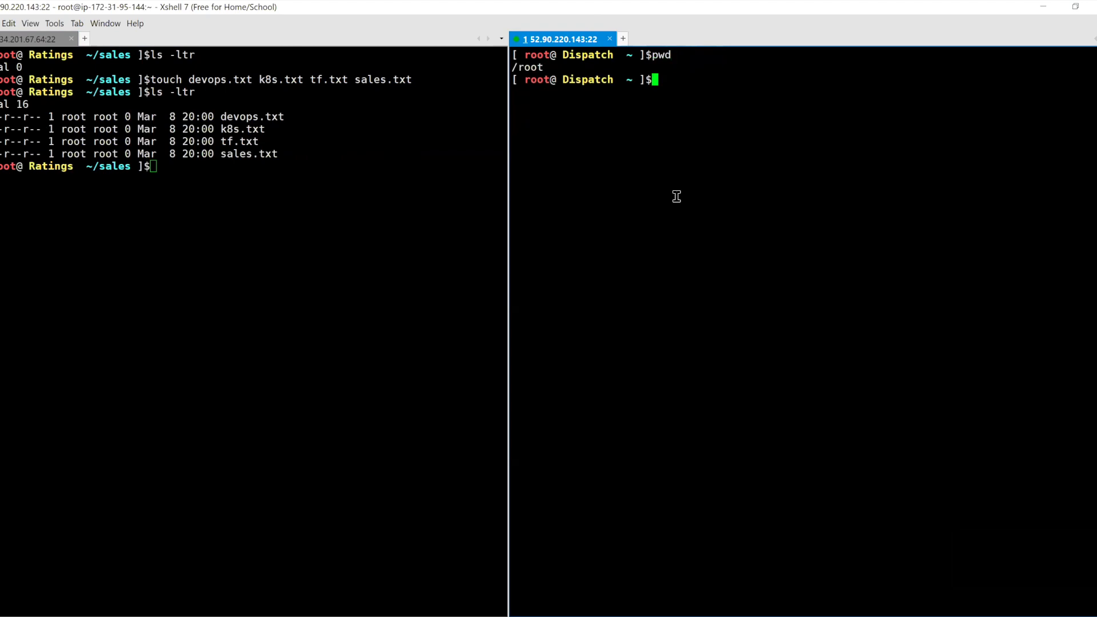
text(ls -ltr)
key(Return)
Clear the Dispatch terminal and run the copied NFS mount command with sales/ as the mount point instead of efs.
key(ctrl+l)
key(shift+Insert)
key(BackSpace)
key(BackSpace)
key(BackSpace)
key(BackSpace)
text(sa)
key(BackSpace)
key(BackSpace)
text(salk)
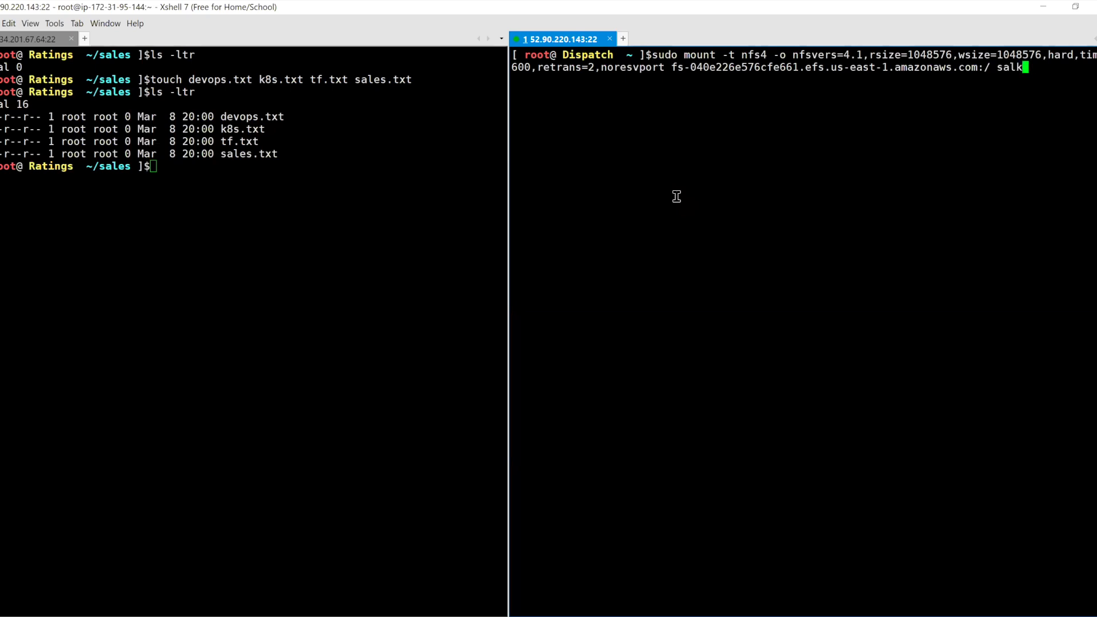
key(BackSpace)
text(es/)
key(Return)
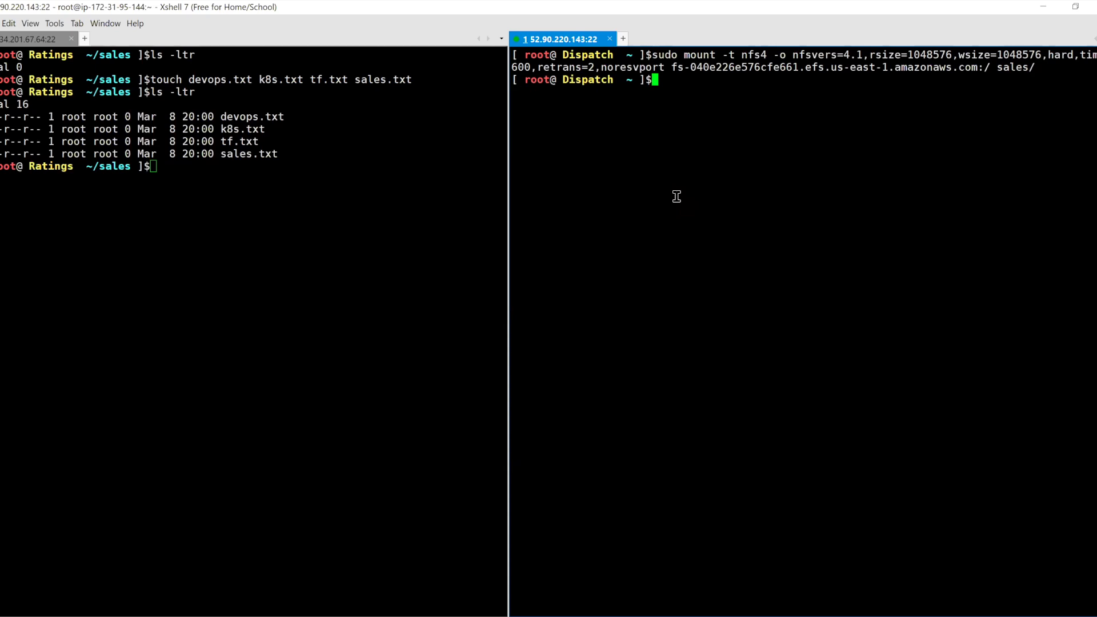
Run df -h on the Dispatch server to check the EFS mount and its mount point.
text(df -h)
key(Return)
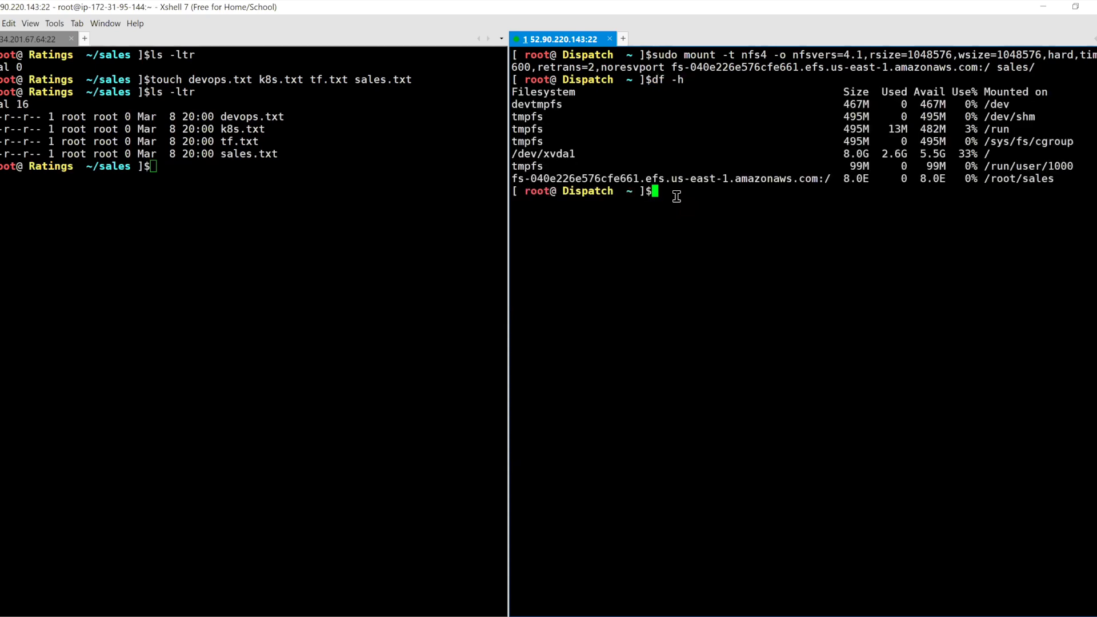
drag(990, 178, 1047, 190)
click(797, 250)
Change into sales/ on the Dispatch server and list its contents with ls -ltr to check the shared files.
text(cd sales/)
key(Return)
text(ls -ltr)
key(Return)
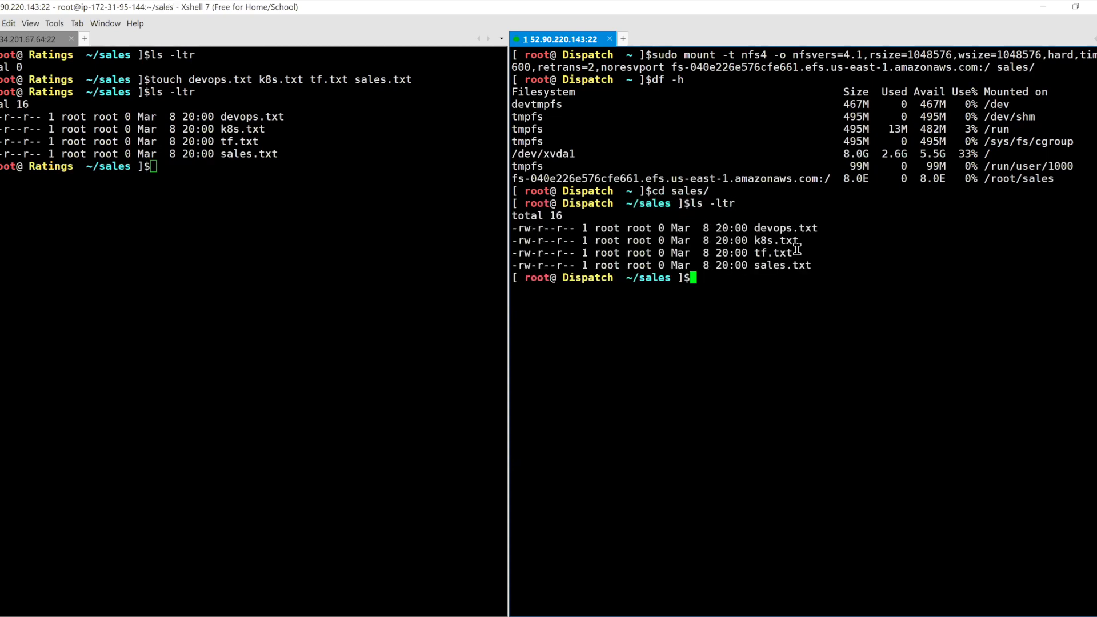
drag(820, 261, 505, 229)
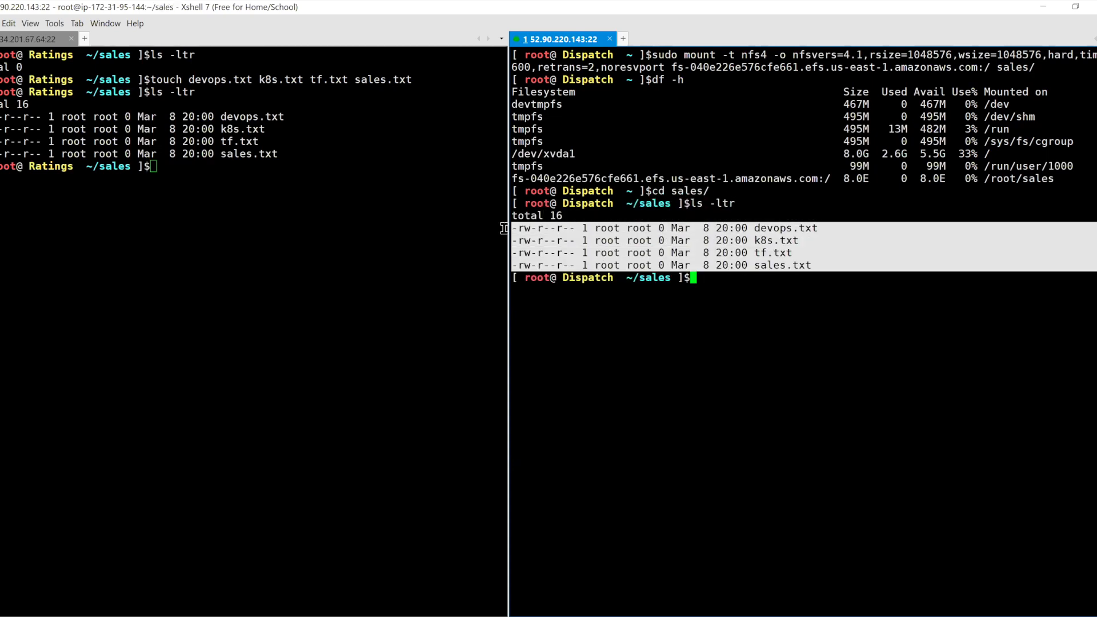
click(821, 345)
drag(754, 265, 810, 263)
click(785, 311)
Write "Todays sales is really good" into sales.txt from the Dispatch server using echo.
text(echi ")
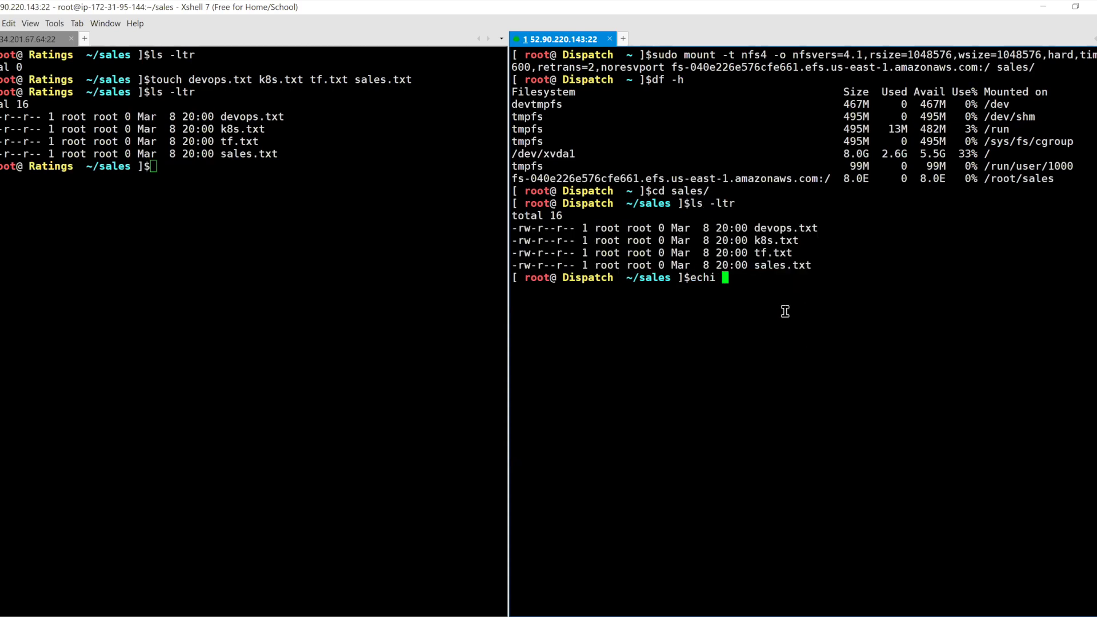
key(BackSpace)
key(BackSpace)
key(BackSpace)
text(o "Todays sales)
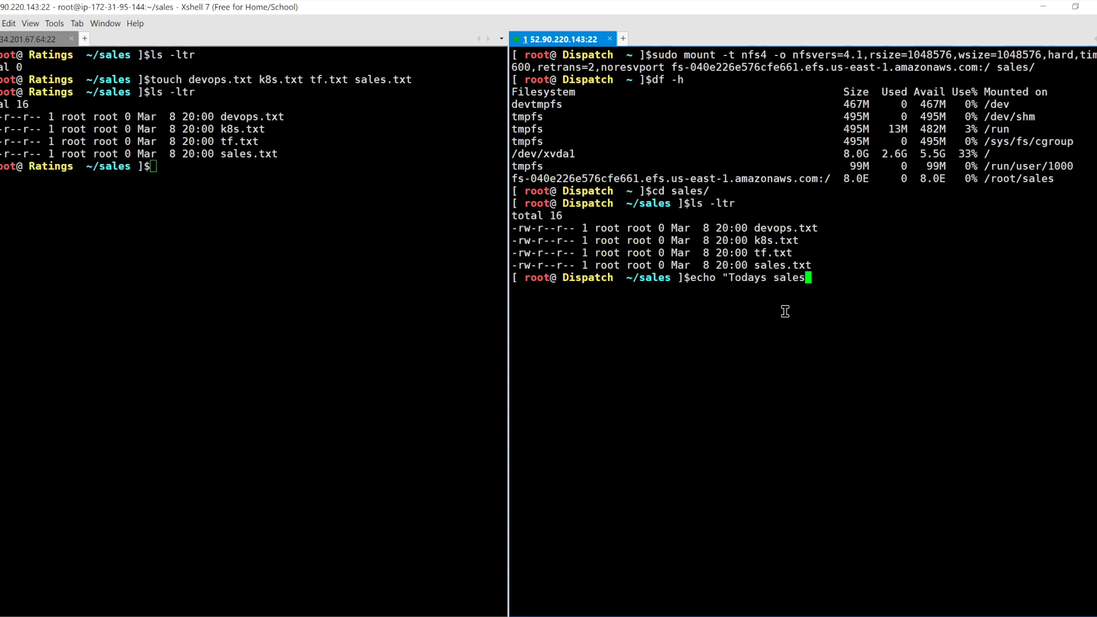
text( is really good")
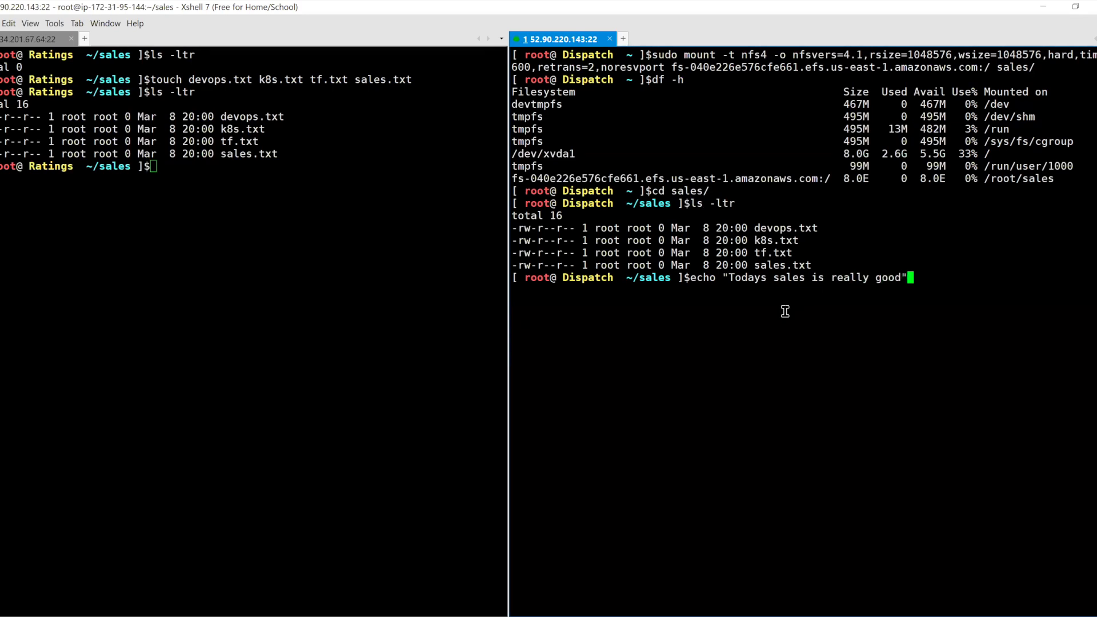
text( >sales.txt)
key(Return)
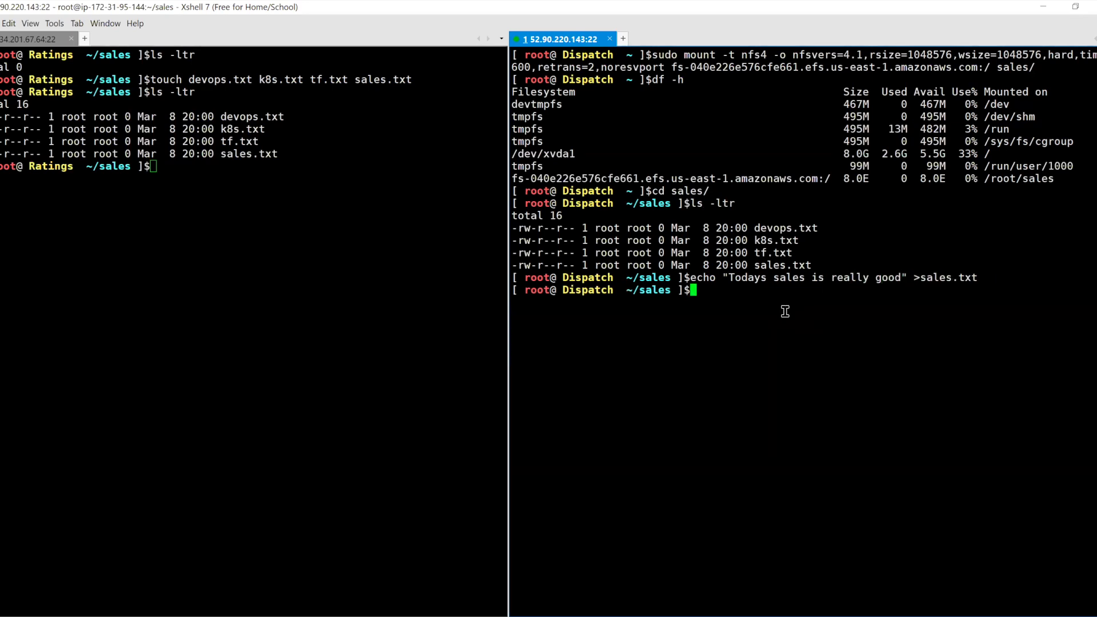
Write "K8s is also referred as Kubernetes" into k8s.txt from the Dispatch server using echo.
text(echo "K8s is alr)
key(BackSpace)
text(so refe)
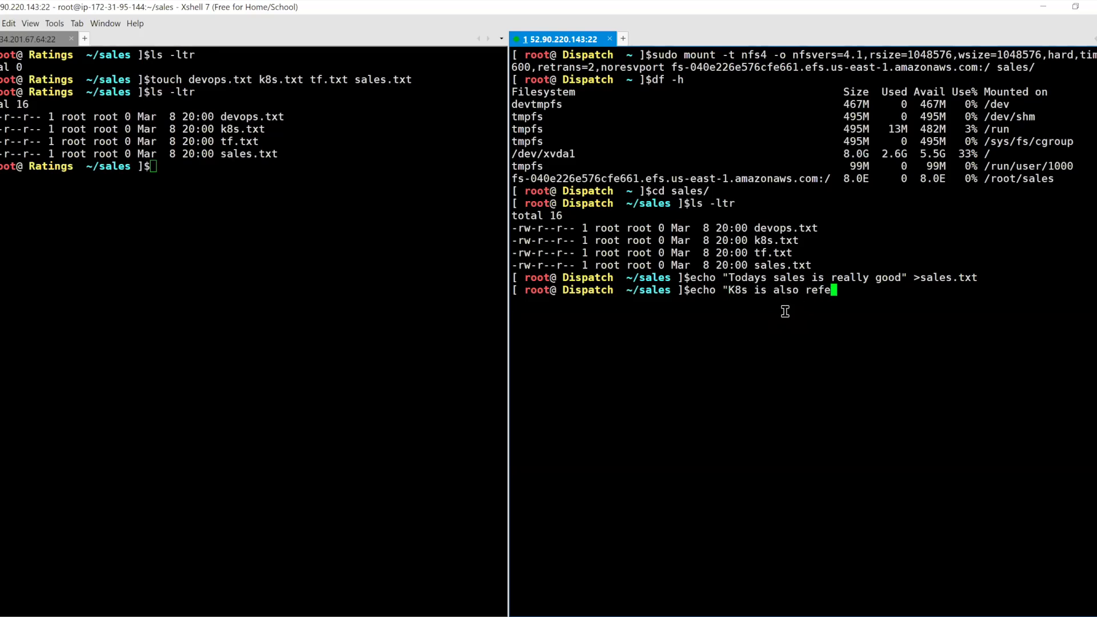
text(rred as Kubernetes" > )
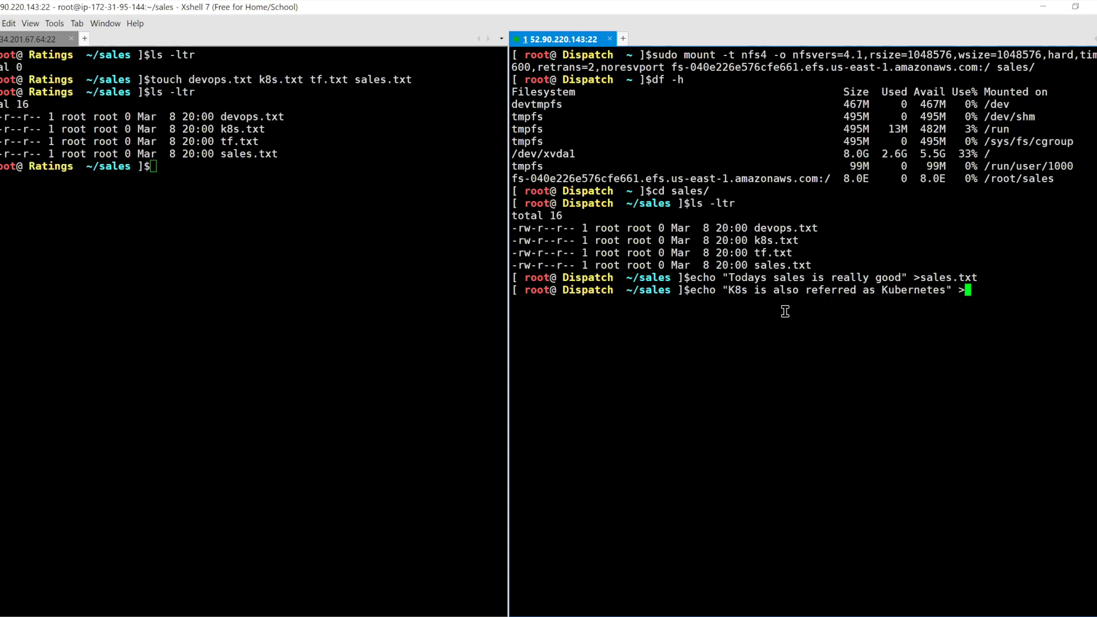
text(k8s.txt)
key(Return)
List the sales directory on the Dispatch server, clear the terminal and print k8s.txt with cat.
key(ctrl+l)
text(ls -ltr)
key(Return)
text(cat)
key(ctrl+l)
text(k8s.txt)
key(Return)
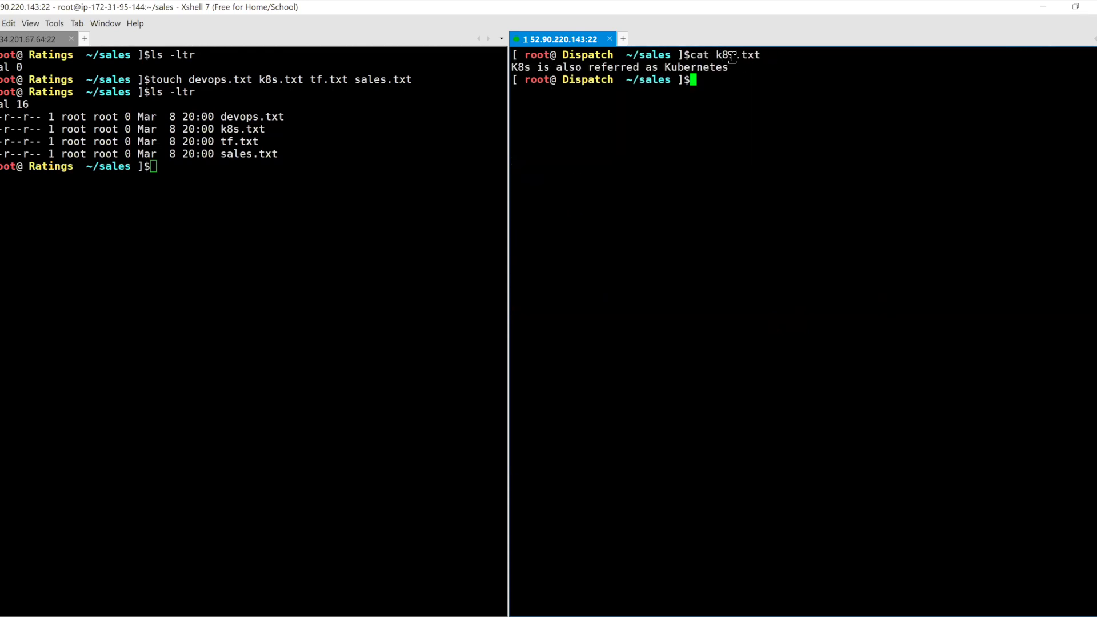
drag(710, 80, 498, 54)
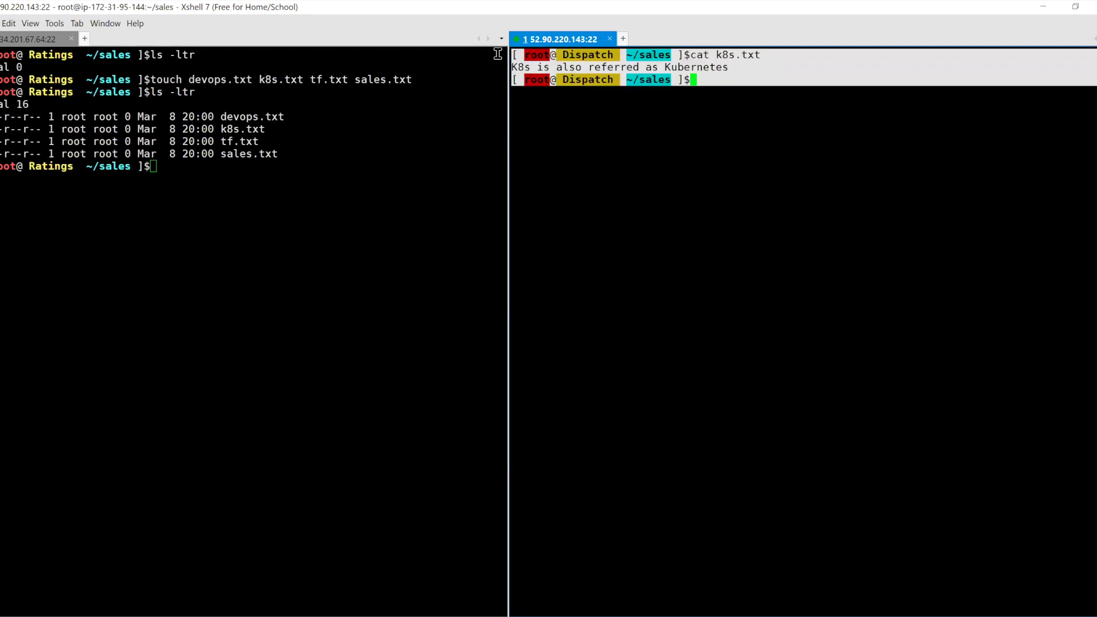
Print k8s.txt with cat on the Ratings server to check that the shared content matches.
click(245, 176)
text(cat k8s.txt)
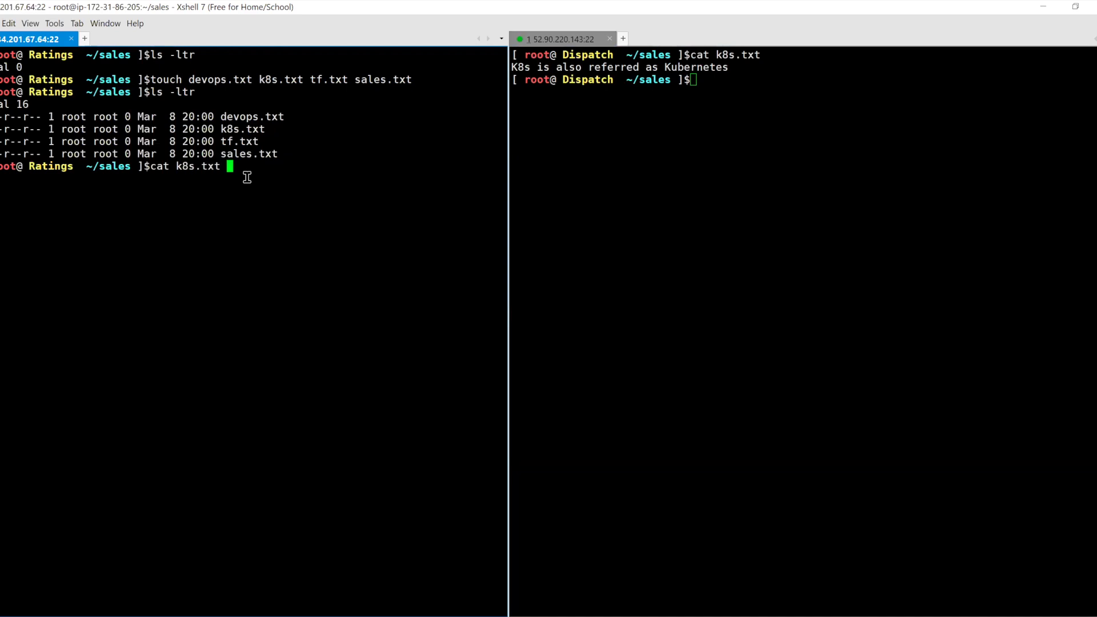
key(Return)
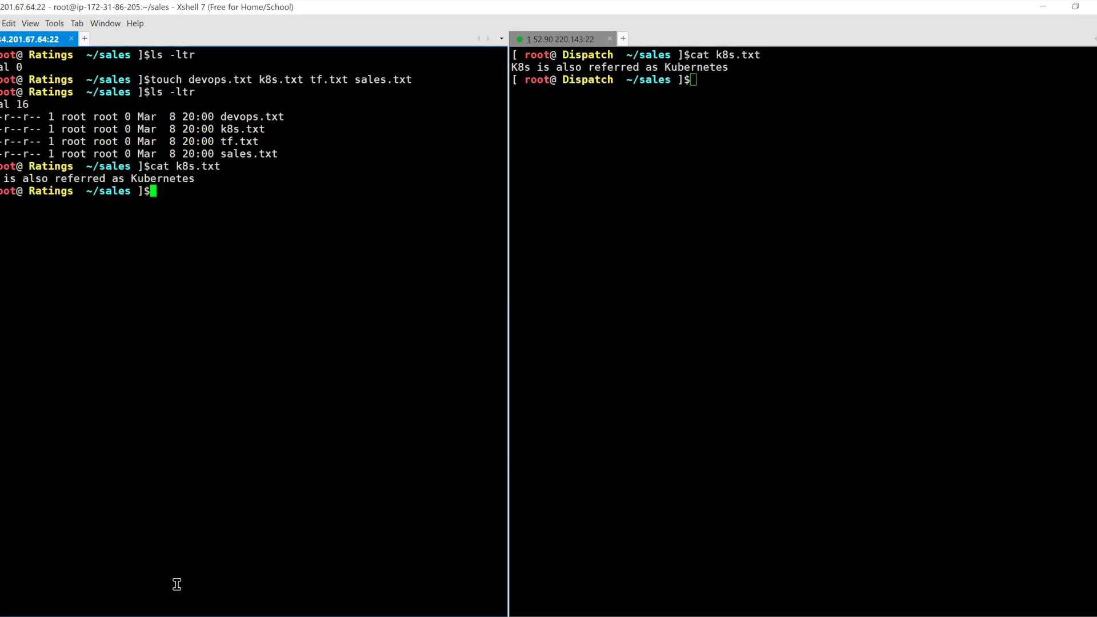
Switch to the Service In AWS slides in the browser, advance to the Storage Types slide and show it full screen.
key(alt+Tab)
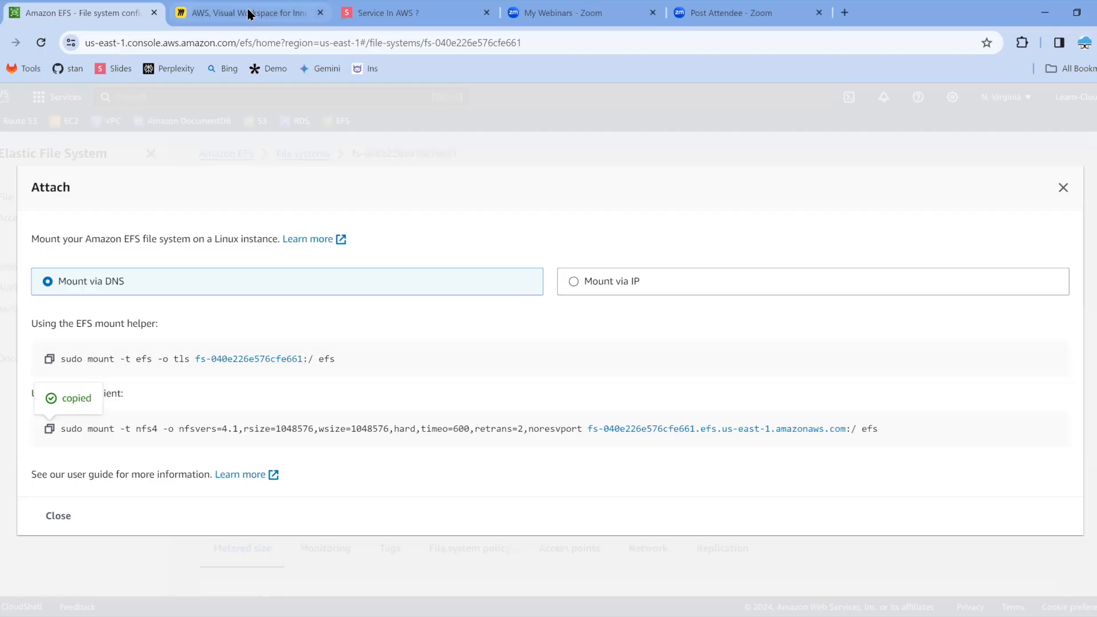
click(400, 12)
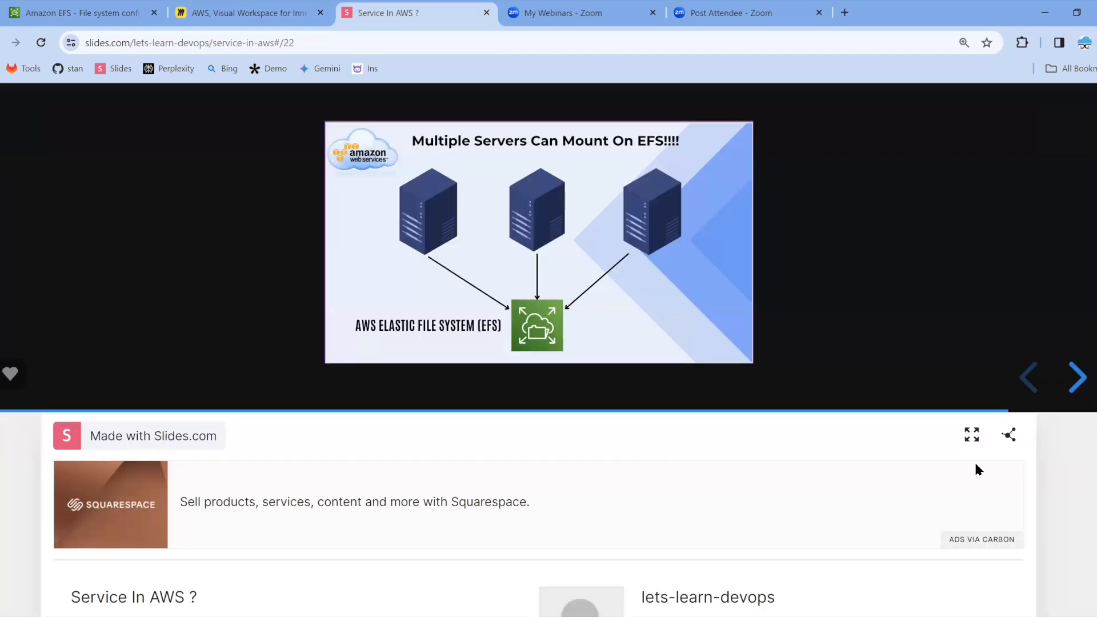
click(1074, 389)
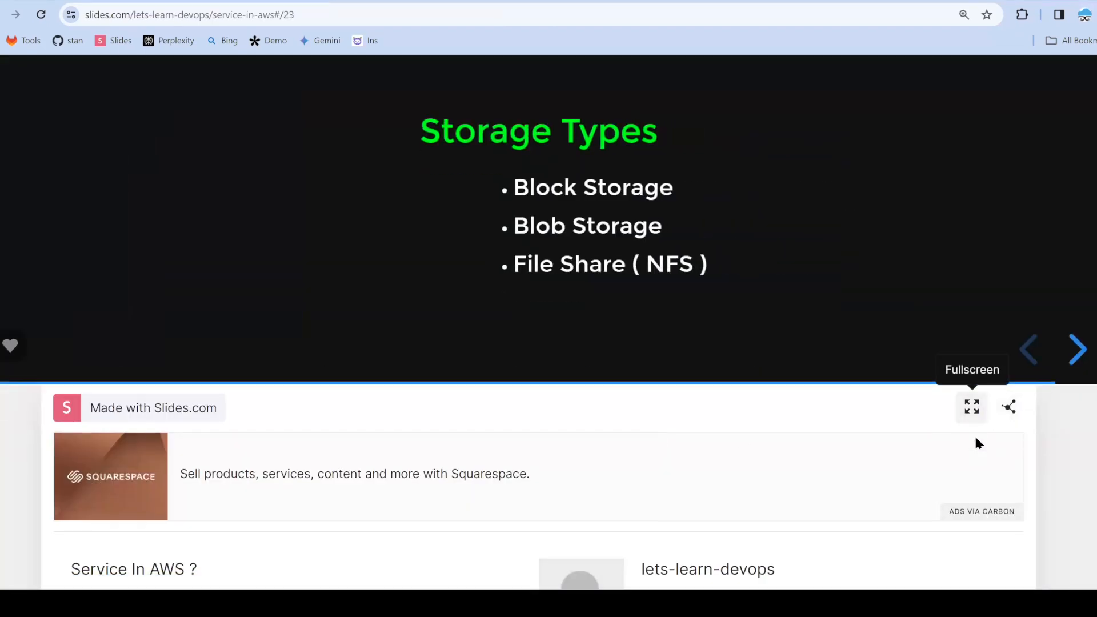
click(975, 441)
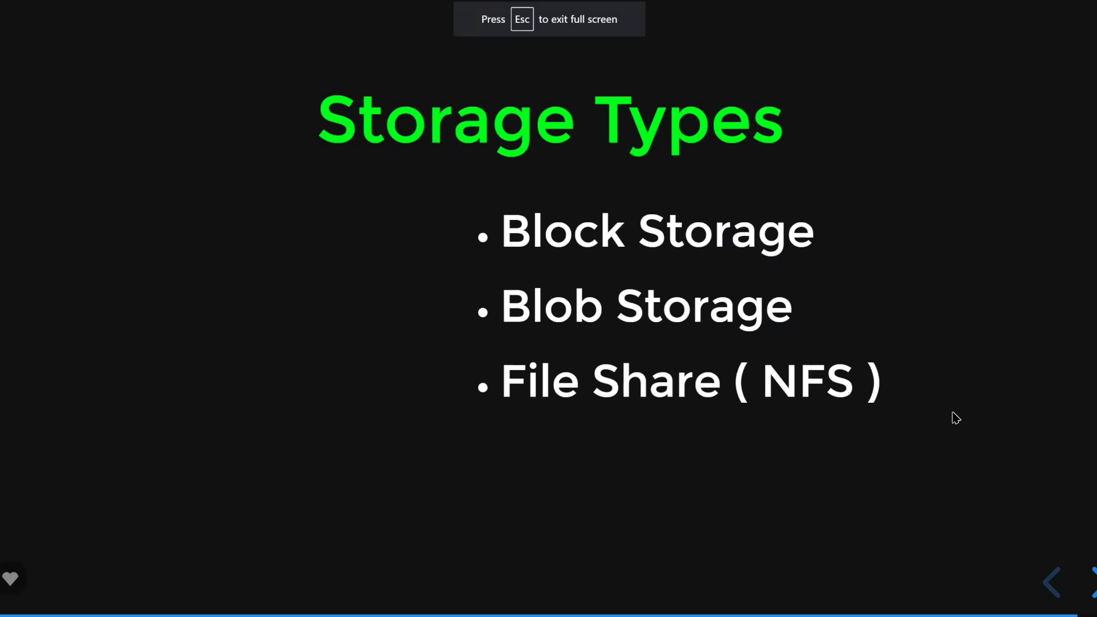